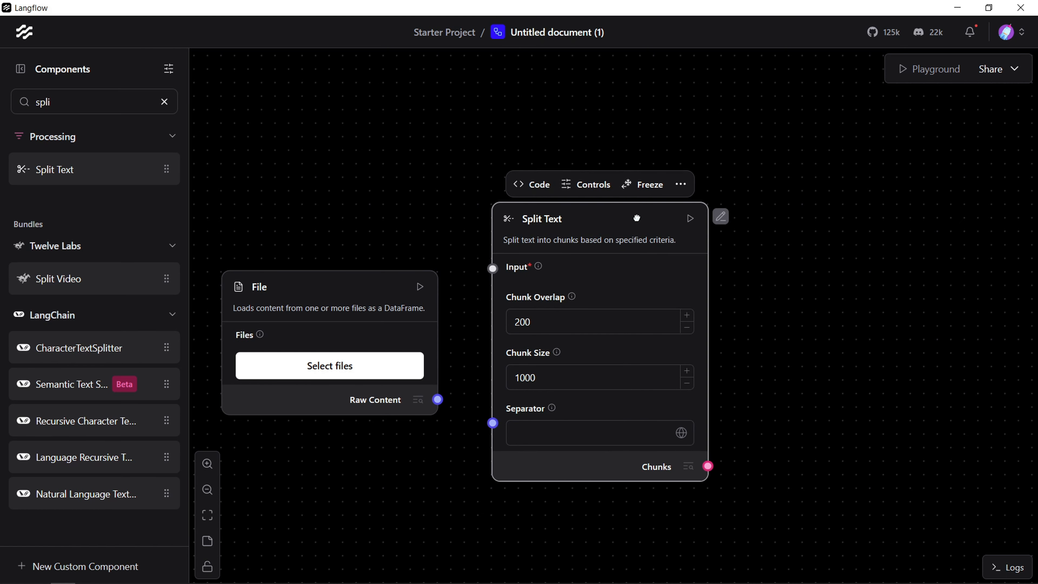
# Step: Connect the File component's Raw Content output to Split Text's Input and place Split Text beside the File component
pyautogui.moveTo(437, 399); pyautogui.dragTo(558, 263)
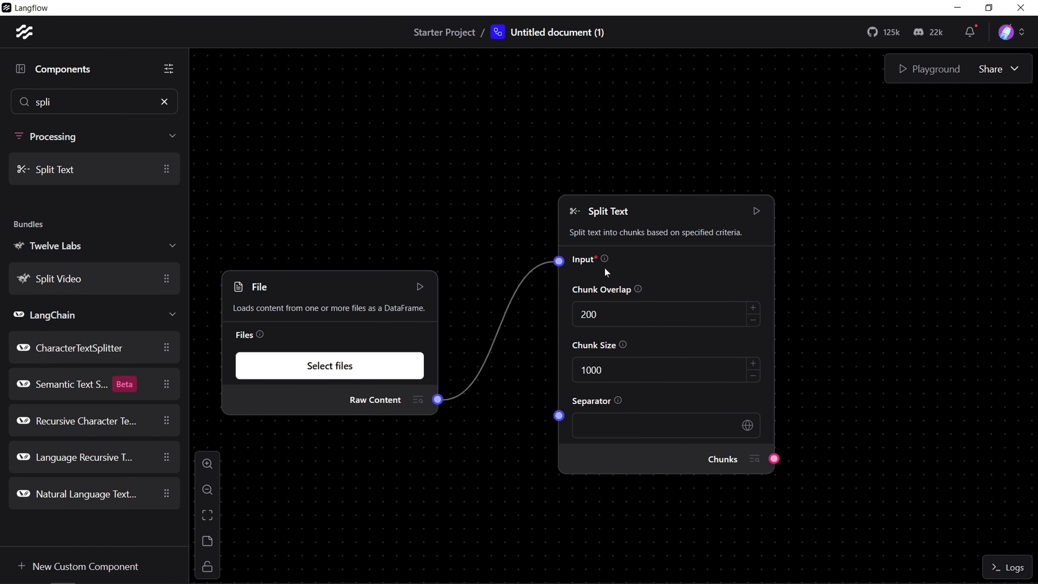
pyautogui.moveTo(684, 222); pyautogui.dragTo(625, 235)
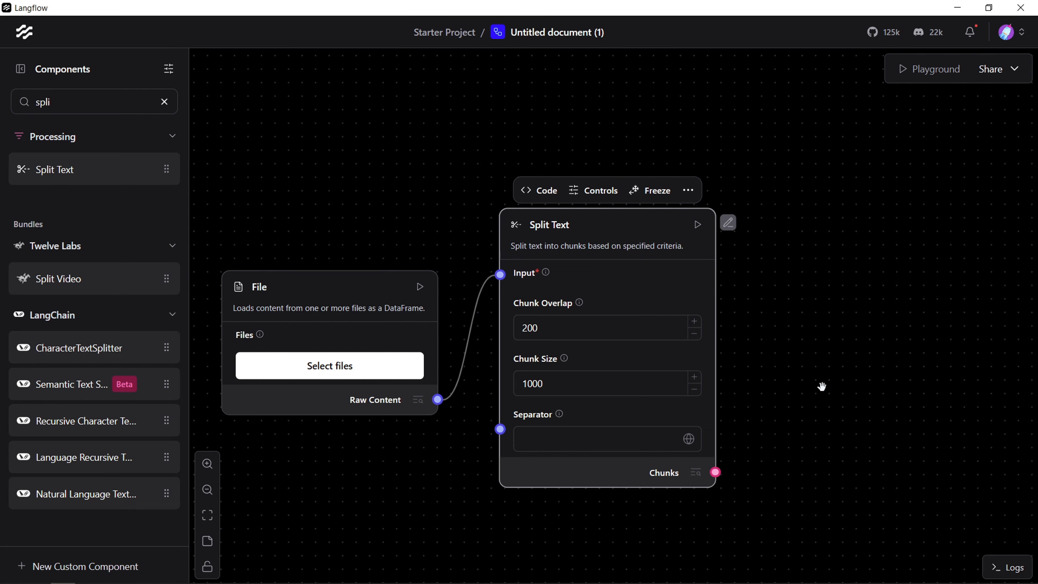
pyautogui.click(165, 102)
pyautogui.write('astra')
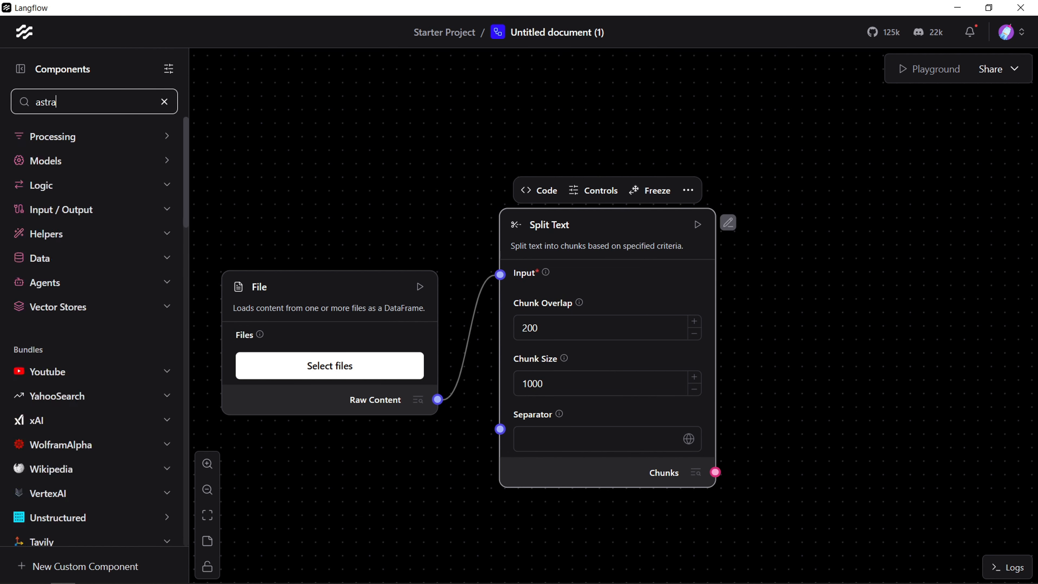
pyautogui.moveTo(114, 172); pyautogui.dragTo(873, 225)
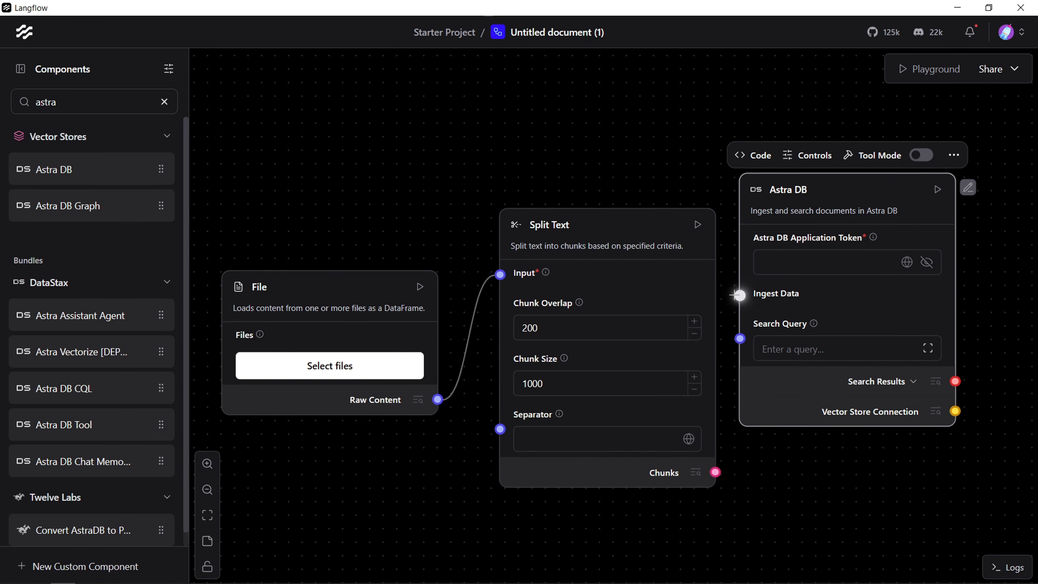
pyautogui.moveTo(898, 198); pyautogui.dragTo(650, 157)
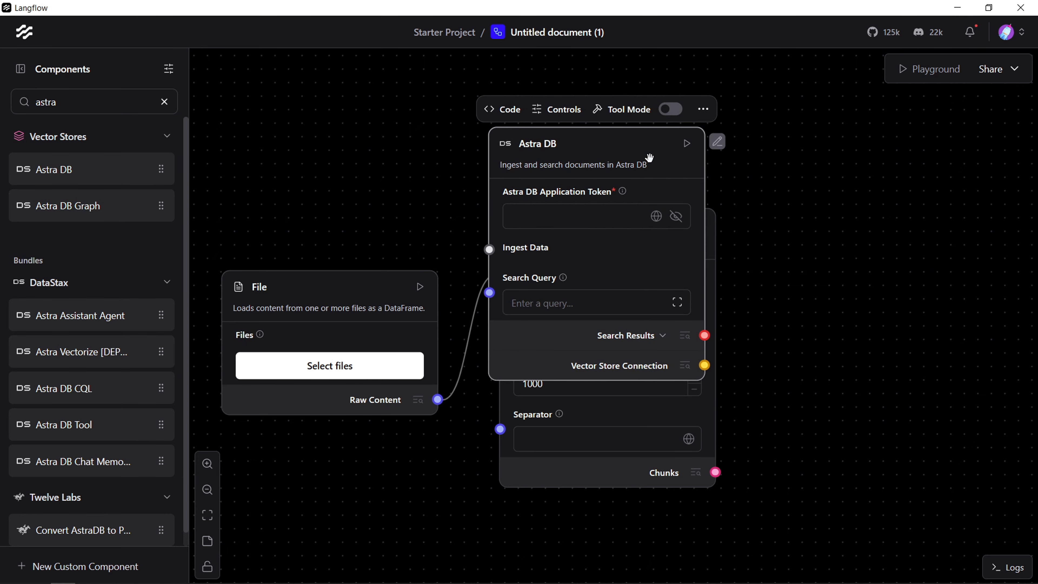
pyautogui.press('Delete')
# Step: Add a Chroma DB component after Split Text and arrange the File, Split Text and Chroma DB components in a row
pyautogui.doubleClick(49, 102)
pyautogui.write('chro')
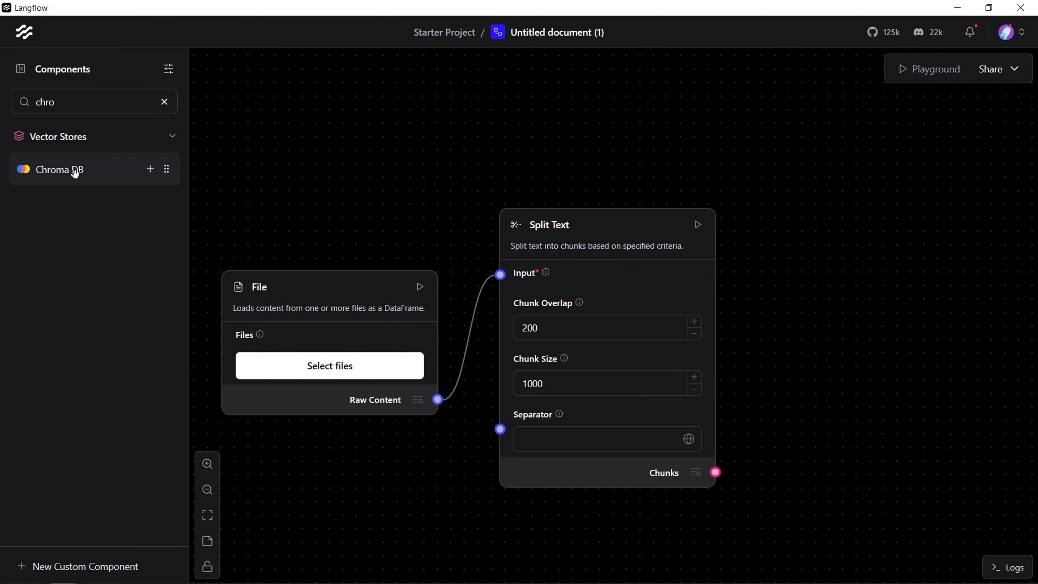
pyautogui.moveTo(74, 169); pyautogui.dragTo(857, 225)
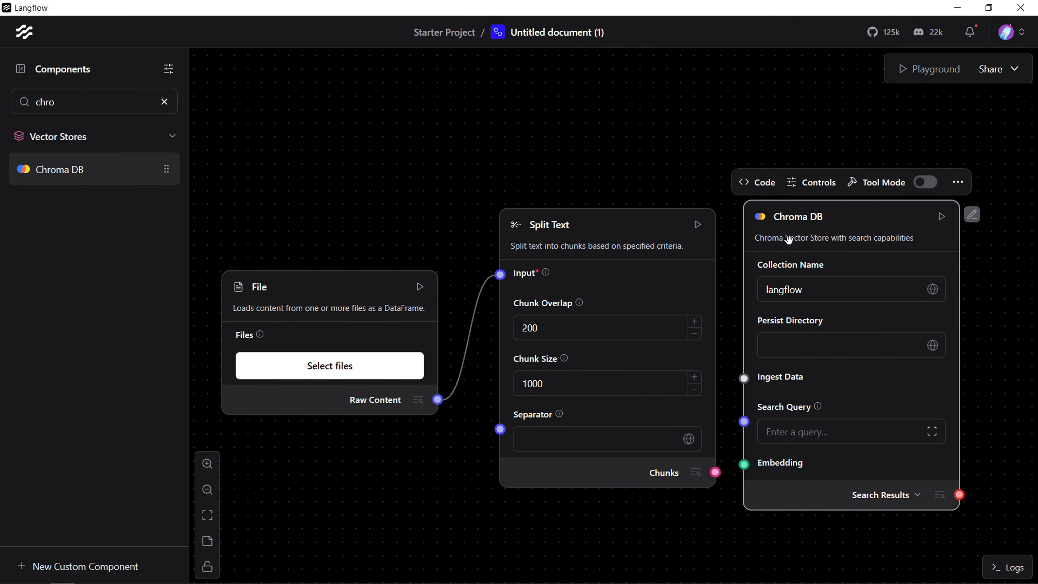
pyautogui.moveTo(293, 282); pyautogui.dragTo(288, 221)
pyautogui.moveTo(627, 226); pyautogui.dragTo(596, 191)
pyautogui.moveTo(852, 219); pyautogui.dragTo(825, 204)
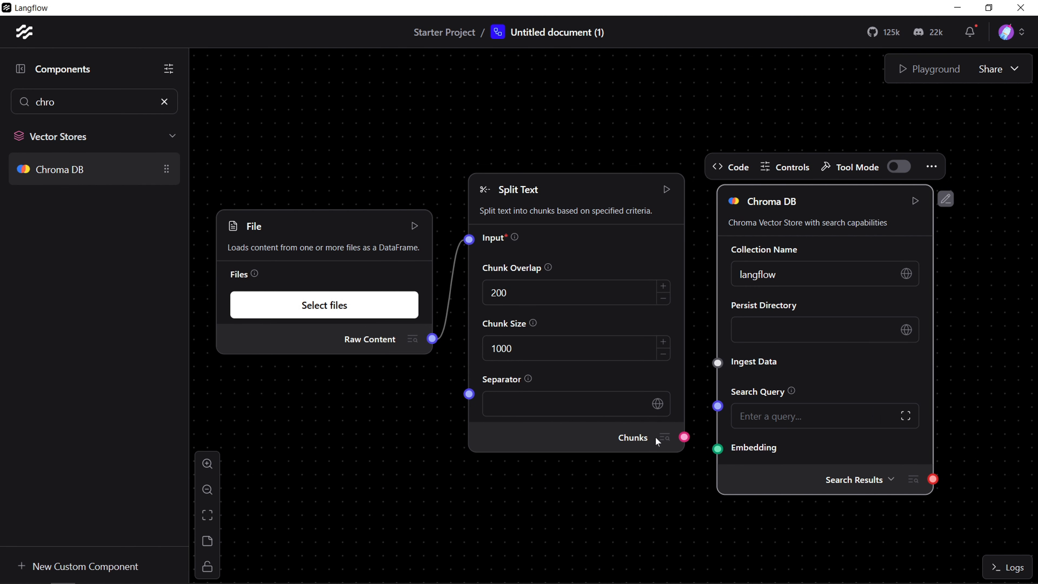
pyautogui.click(207, 514)
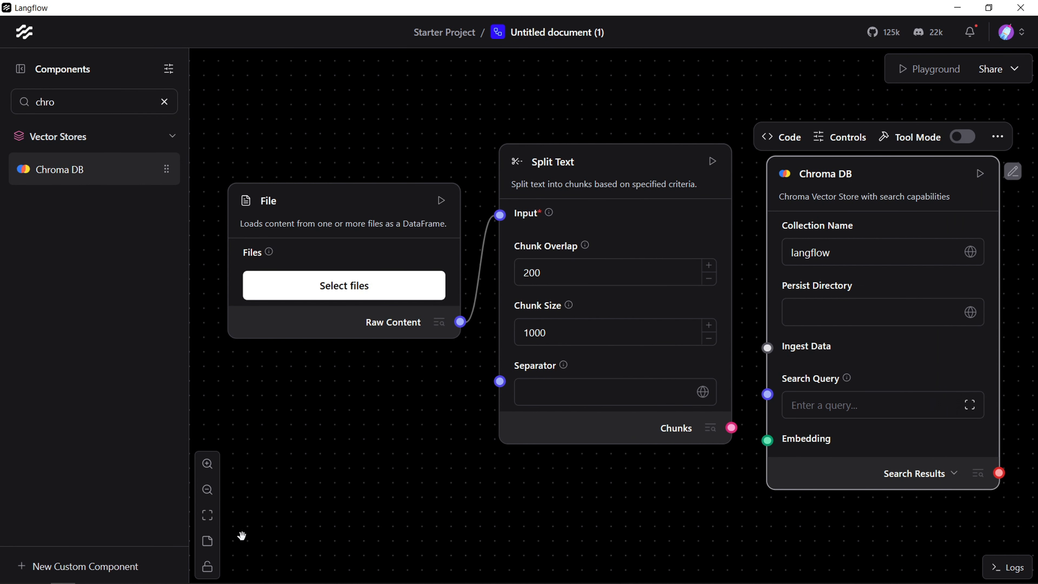
# Step: Add an Embedding Model component using the OpenAI provider and the text-embedding-3-small model
pyautogui.moveTo(494, 493); pyautogui.dragTo(596, 465)
pyautogui.click(164, 101)
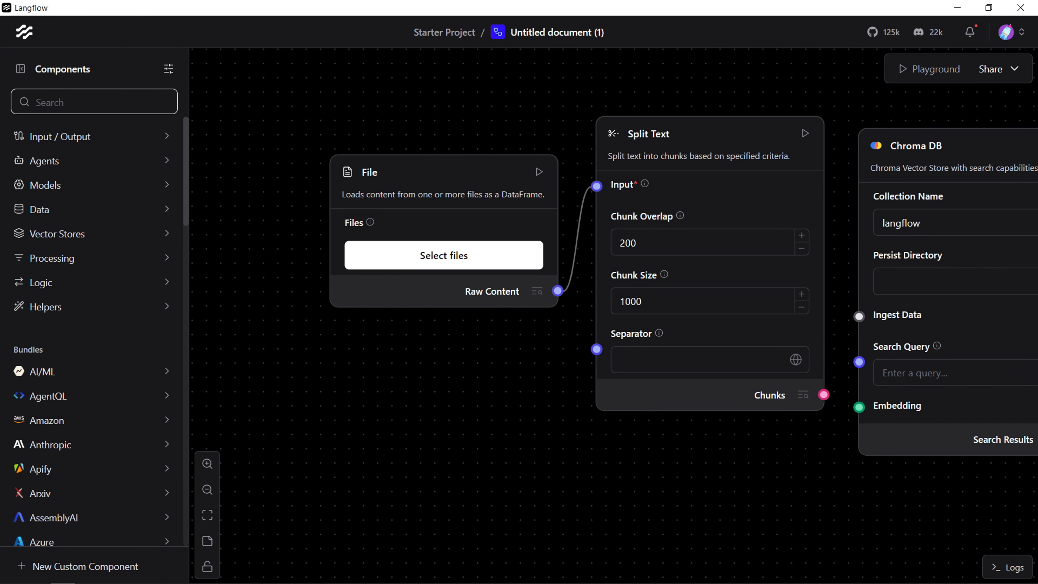
pyautogui.write('em')
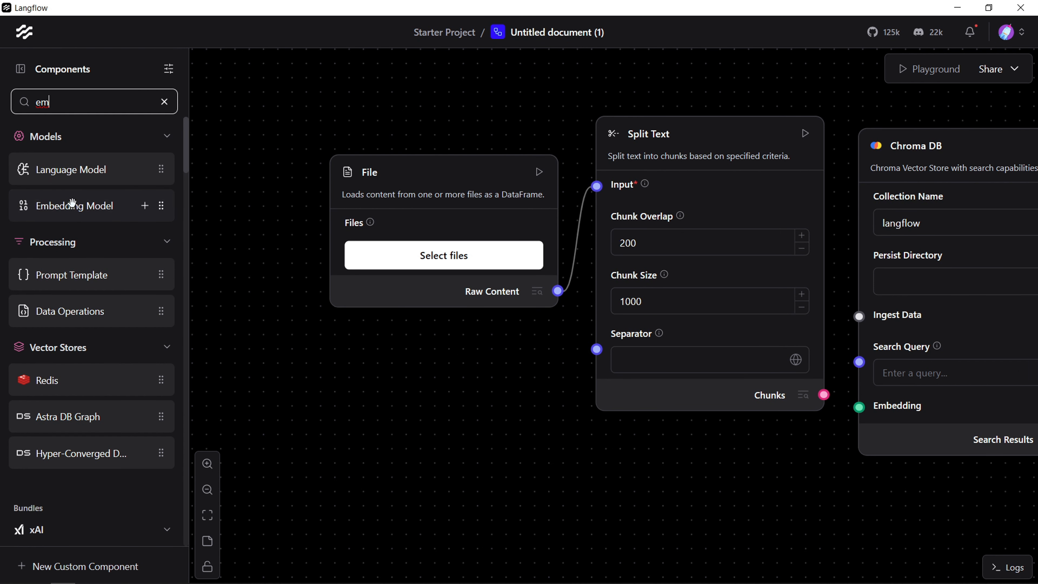
pyautogui.moveTo(71, 204); pyautogui.dragTo(248, 350)
pyautogui.moveTo(409, 395); pyautogui.dragTo(372, 273)
pyautogui.click(373, 322)
pyautogui.click(354, 377)
pyautogui.click(372, 389)
pyautogui.click(368, 434)
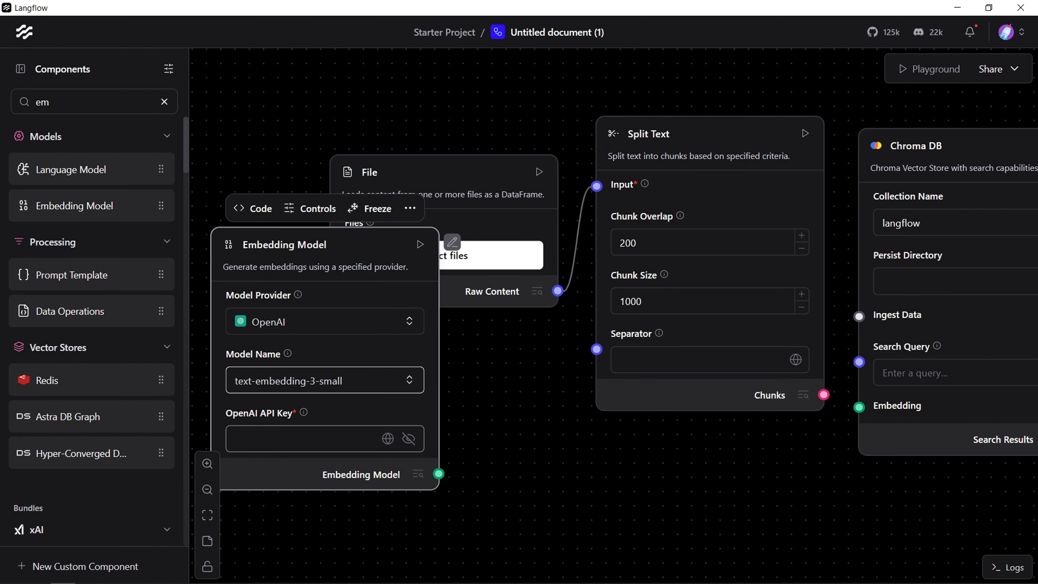
# Step: Set the Embedding Model's OpenAI API Key field to the saved global variable openAI
pyautogui.click(363, 439)
pyautogui.hotkey('alt', 'Tab')
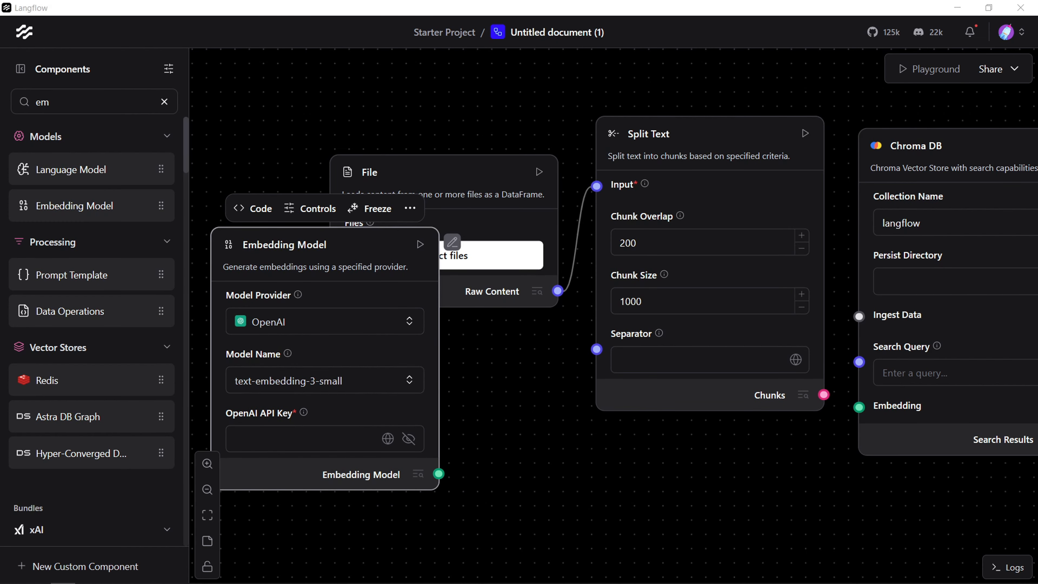
pyautogui.moveTo(352, 247); pyautogui.dragTo(348, 212)
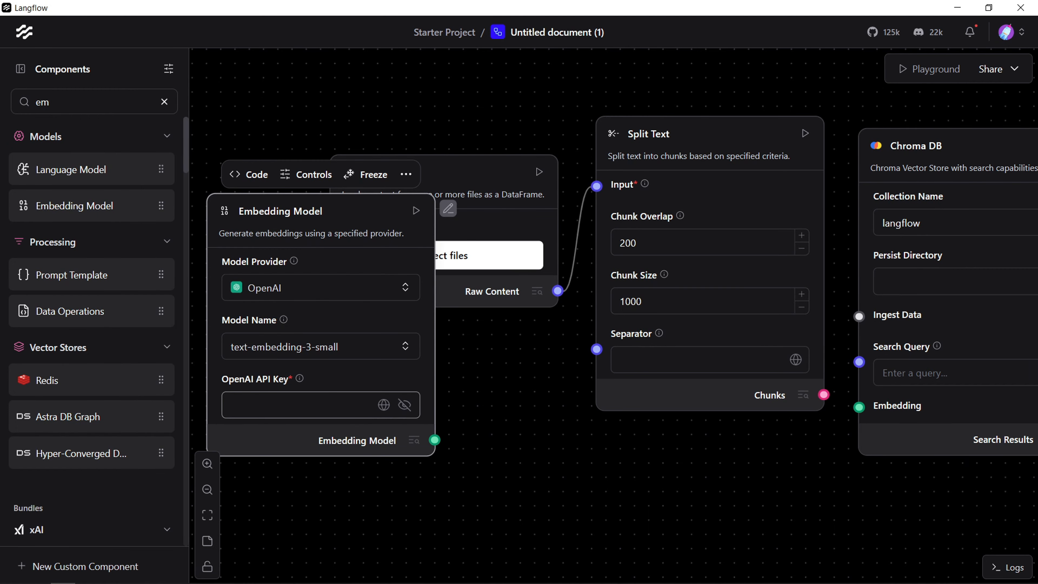
pyautogui.click(383, 405)
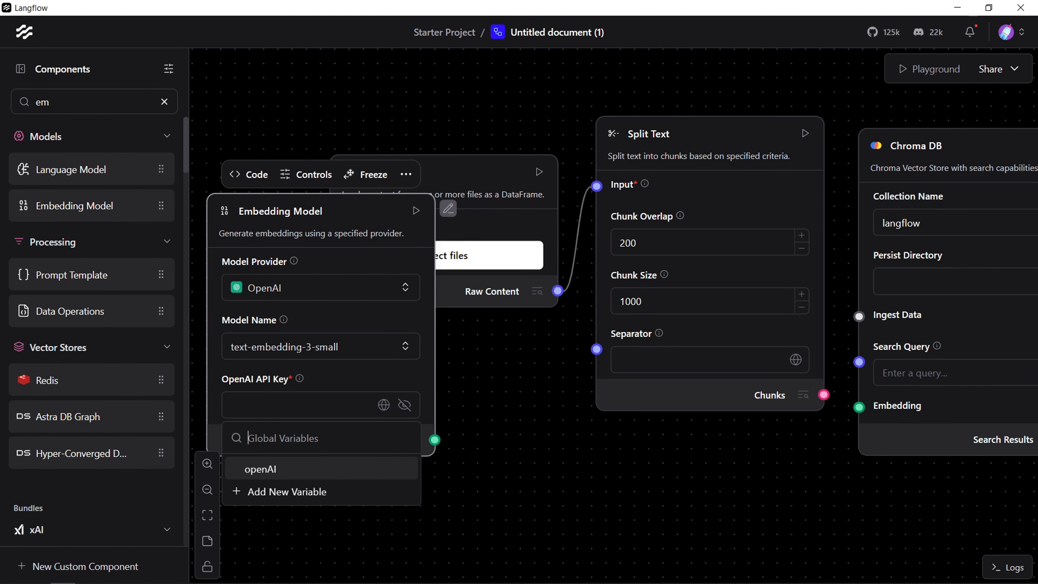
pyautogui.click(486, 443)
pyautogui.click(384, 404)
pyautogui.click(294, 470)
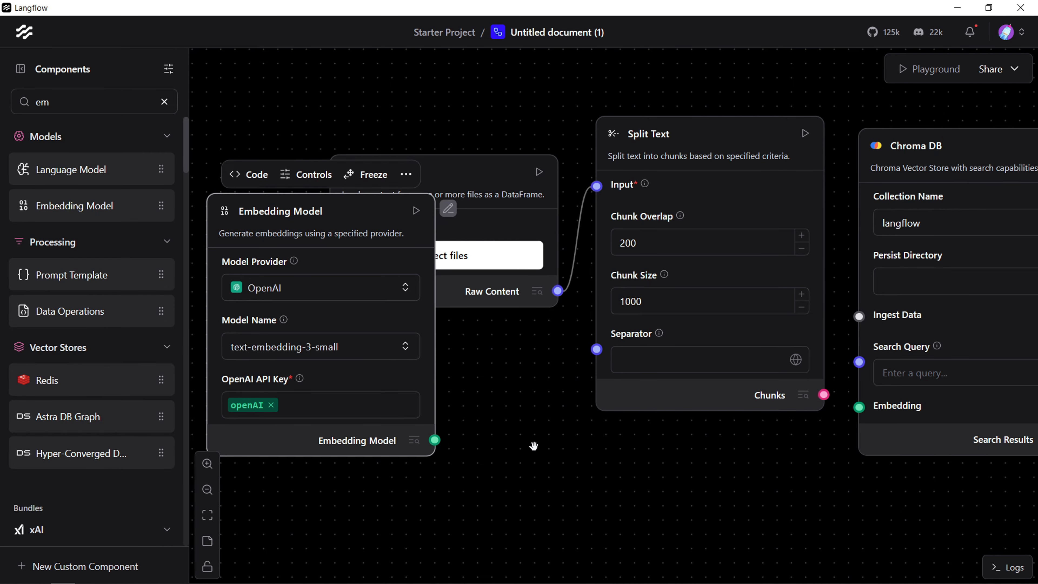
# Step: Move the Embedding Model component to the free area below the File component
pyautogui.moveTo(355, 235); pyautogui.dragTo(410, 275)
pyautogui.moveTo(706, 376); pyautogui.dragTo(516, 240)
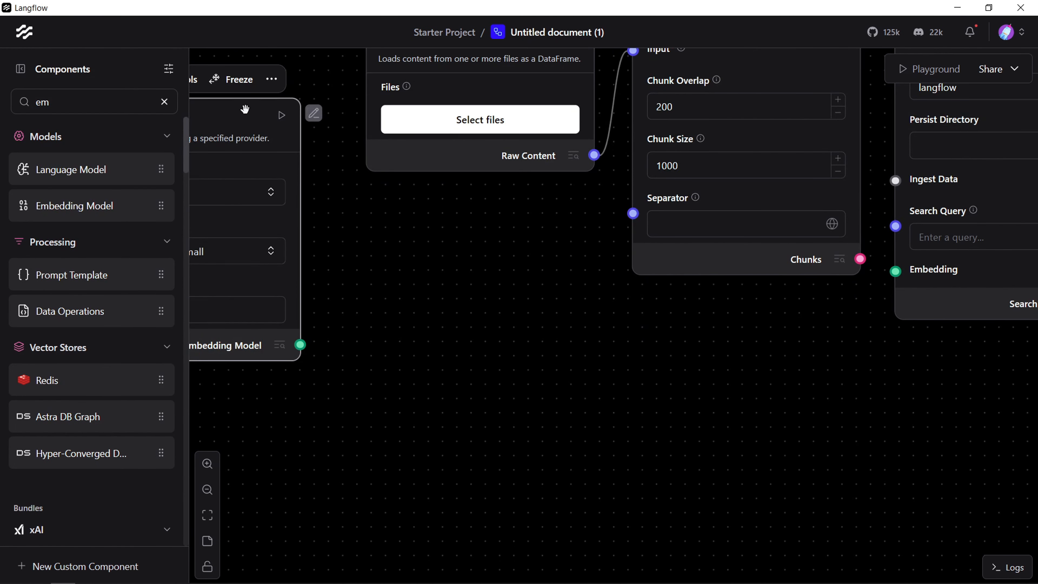
pyautogui.moveTo(245, 109); pyautogui.dragTo(577, 348)
pyautogui.moveTo(826, 380); pyautogui.dragTo(694, 455)
pyautogui.moveTo(433, 278); pyautogui.dragTo(351, 291)
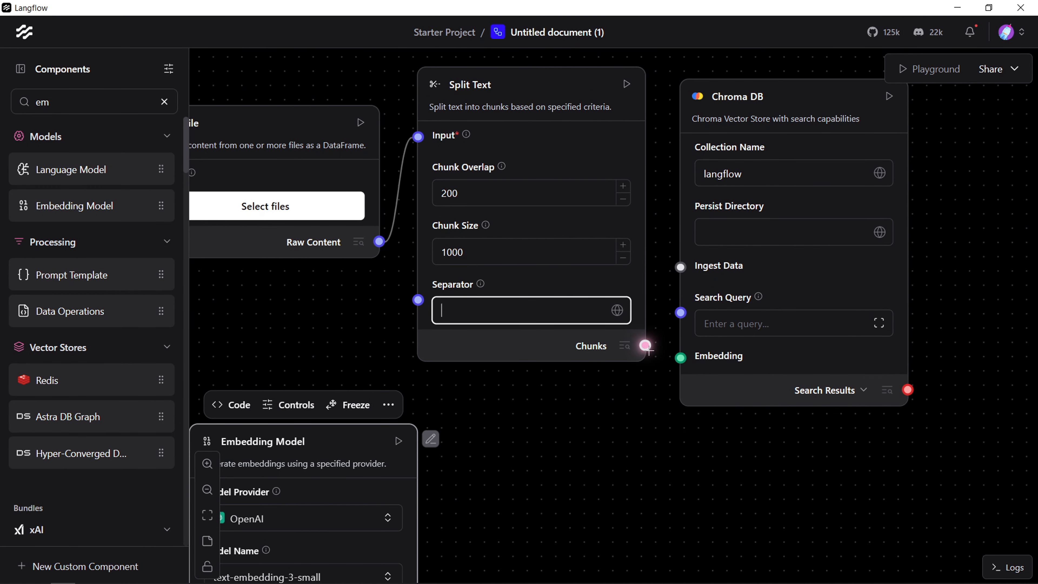
# Step: Connect Split Text's Chunks output to Chroma DB's Ingest Data and the Embedding Model output to Chroma DB's Embedding input
pyautogui.moveTo(644, 345); pyautogui.dragTo(680, 266)
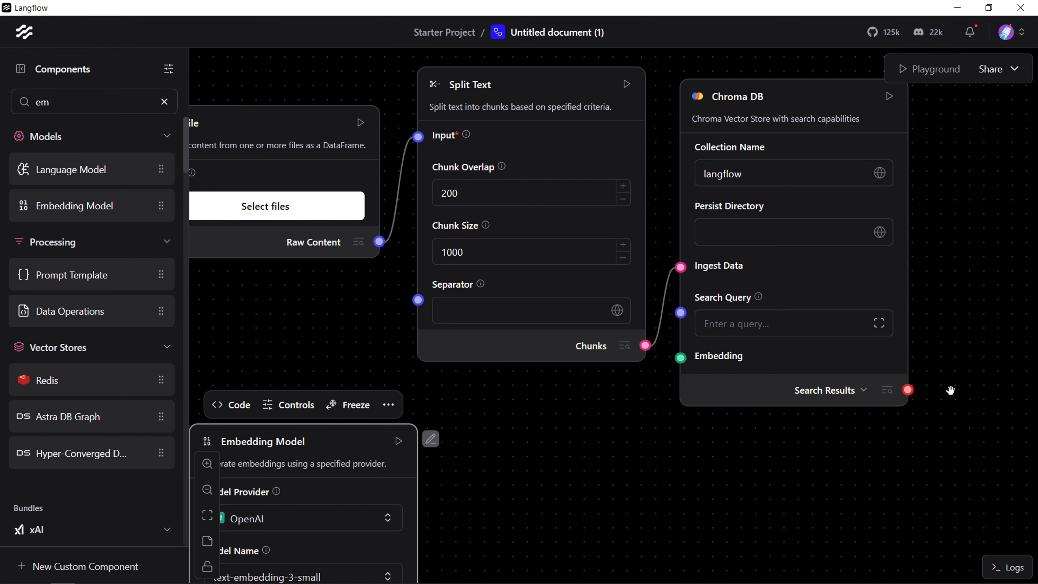
pyautogui.moveTo(680, 358); pyautogui.dragTo(559, 398)
pyautogui.moveTo(681, 253); pyautogui.dragTo(417, 545)
pyautogui.moveTo(583, 401); pyautogui.dragTo(626, 542)
# Step: Add a Chat Output component after Chroma DB and connect it to Chroma DB's Search Results output
pyautogui.moveTo(870, 530); pyautogui.dragTo(746, 362)
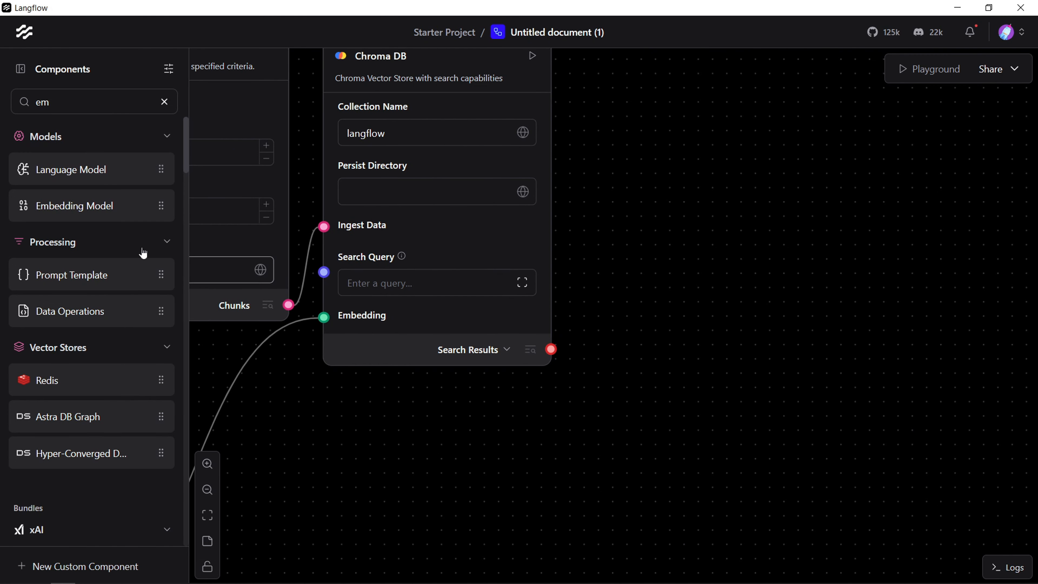
pyautogui.doubleClick(42, 102)
pyautogui.write('outpu')
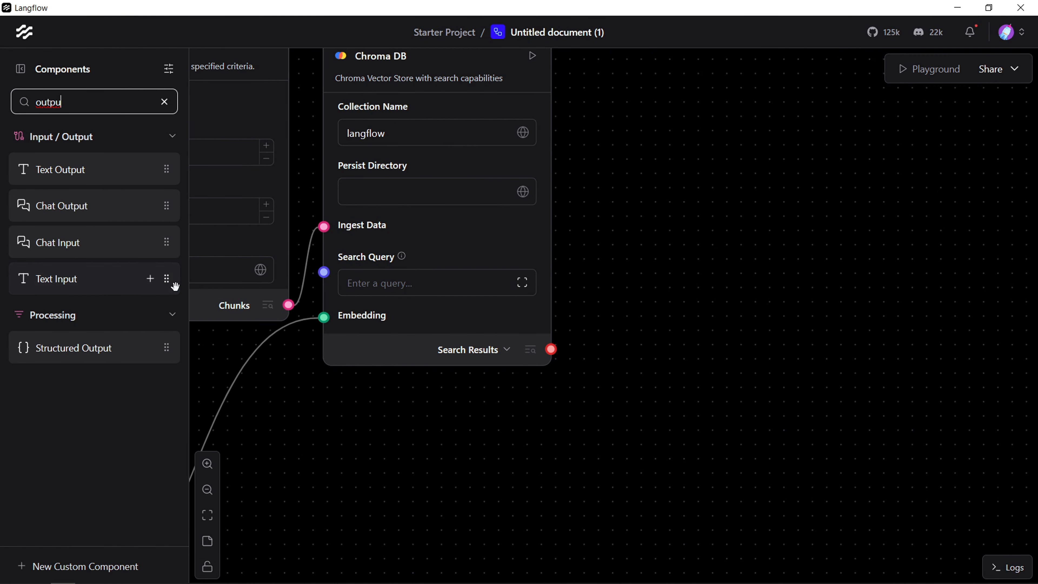
pyautogui.moveTo(72, 209); pyautogui.dragTo(719, 369)
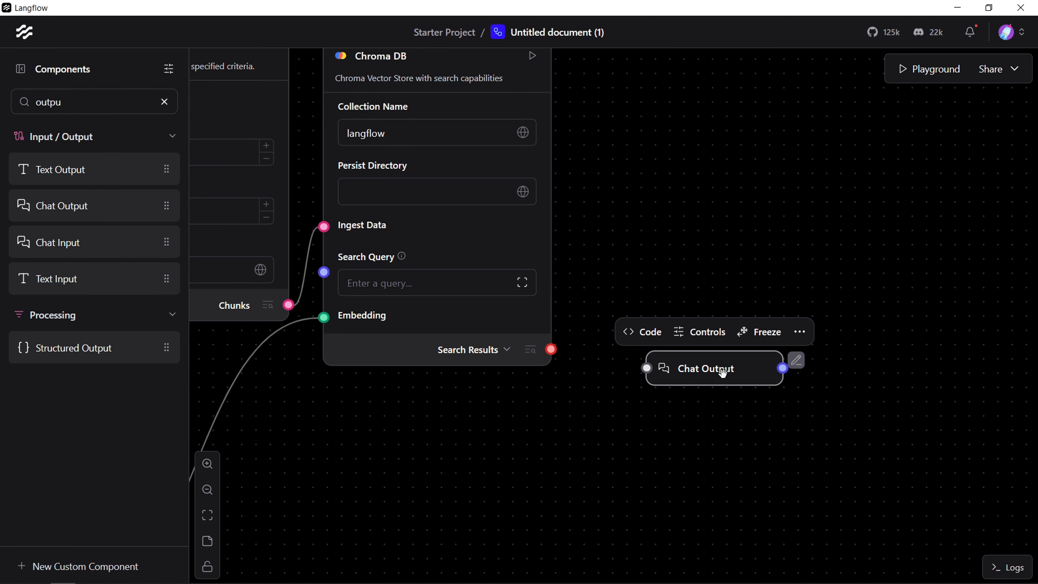
pyautogui.moveTo(646, 368); pyautogui.dragTo(551, 349)
# Step: Review the ingestion flow's components and connections from File and Embedding Model through Chroma DB to Chat Output
pyautogui.moveTo(657, 184); pyautogui.dragTo(704, 295)
pyautogui.scroll(-8, 546, 280)
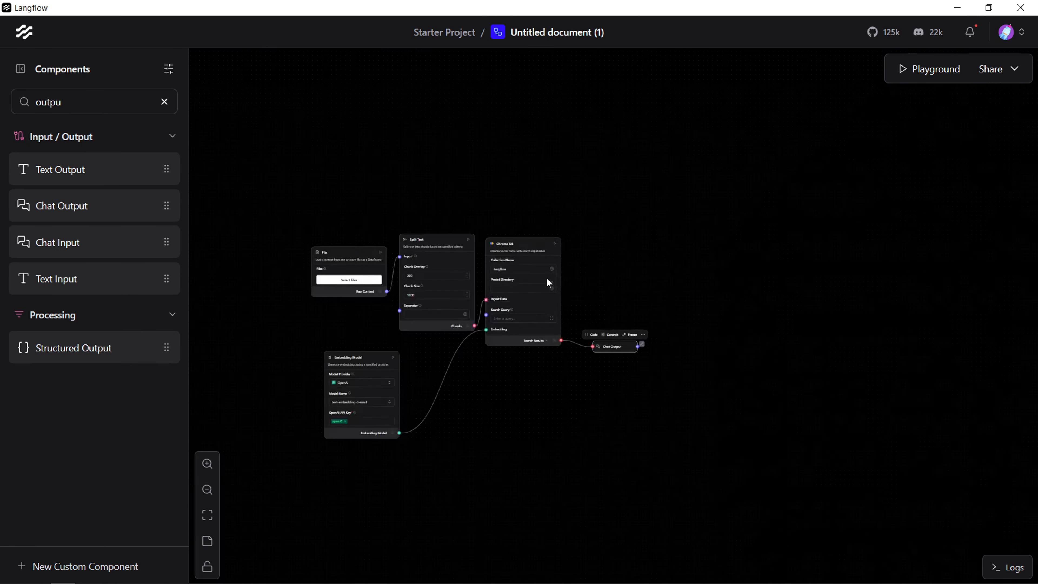
pyautogui.moveTo(496, 497); pyautogui.dragTo(702, 474)
pyautogui.scroll(6, 608, 347)
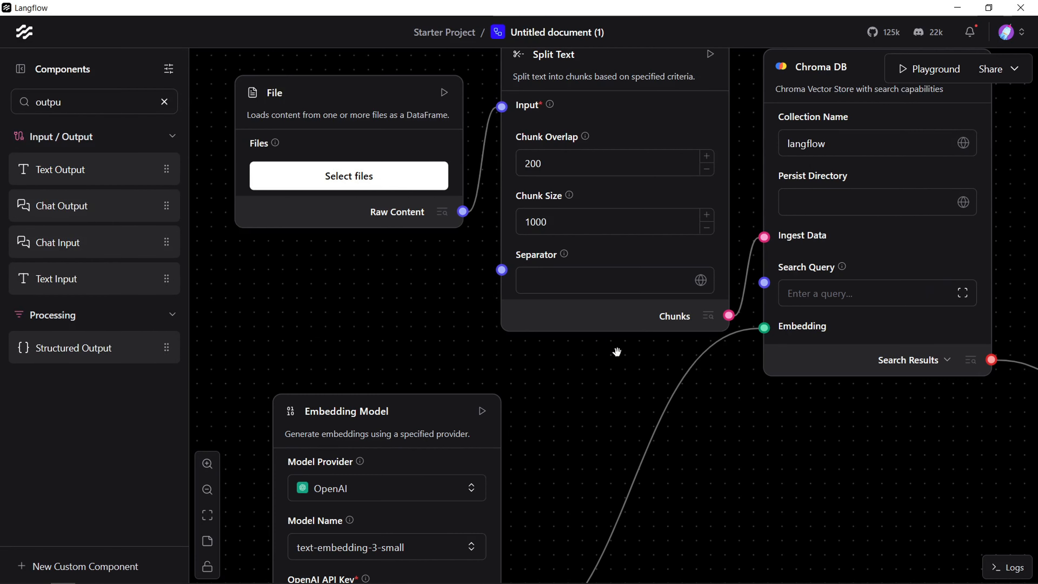
pyautogui.moveTo(452, 475); pyautogui.dragTo(419, 343)
pyautogui.moveTo(479, 329); pyautogui.dragTo(414, 422)
pyautogui.moveTo(900, 509); pyautogui.dragTo(856, 391)
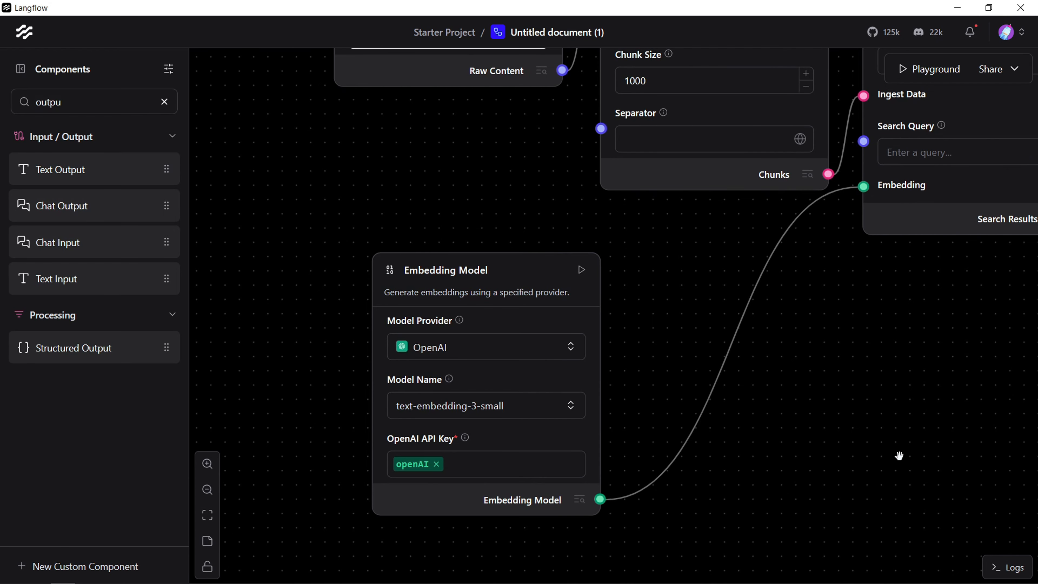
pyautogui.moveTo(898, 456); pyautogui.dragTo(592, 367)
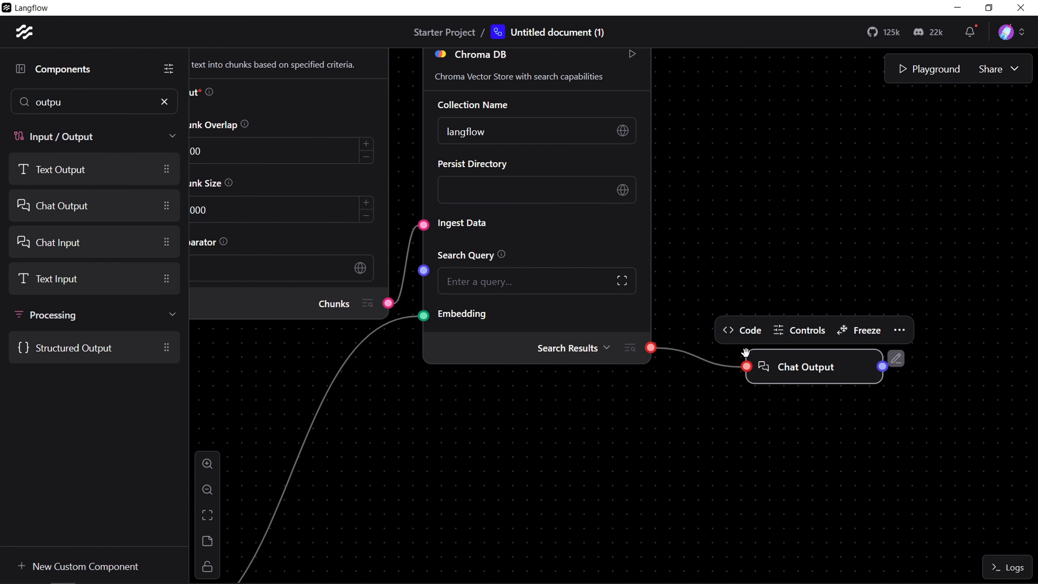
pyautogui.moveTo(699, 192); pyautogui.dragTo(1018, 282)
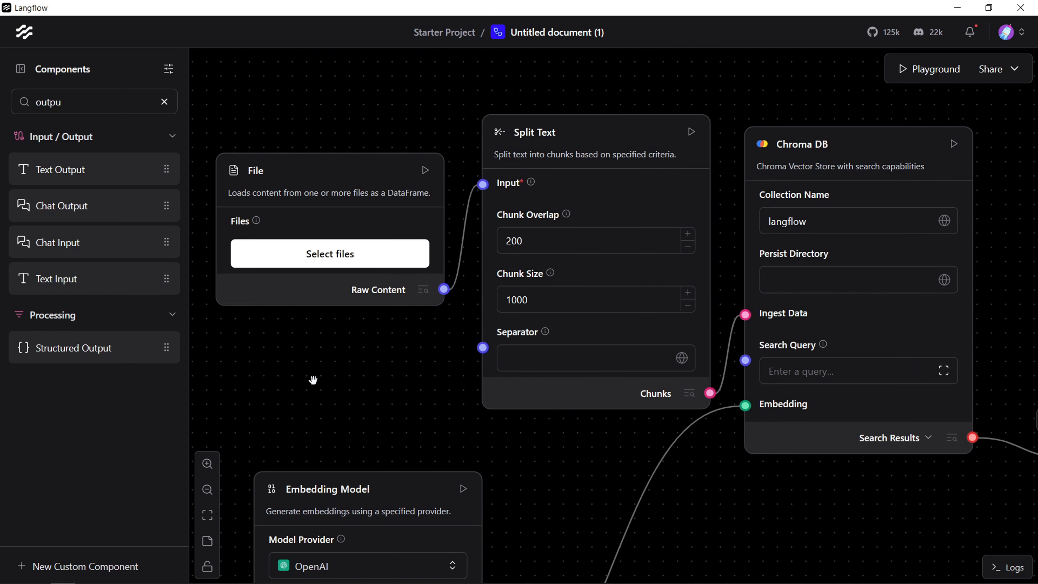
# Step: Add a Chat Input component in an empty canvas area away from the ingestion flow
pyautogui.moveTo(339, 220); pyautogui.dragTo(776, 439)
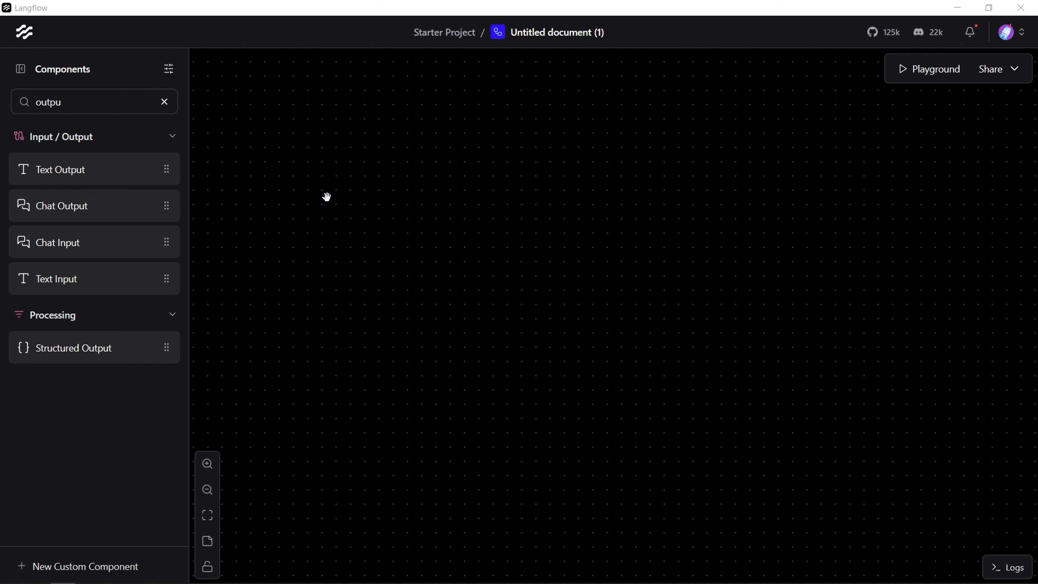
pyautogui.click(164, 102)
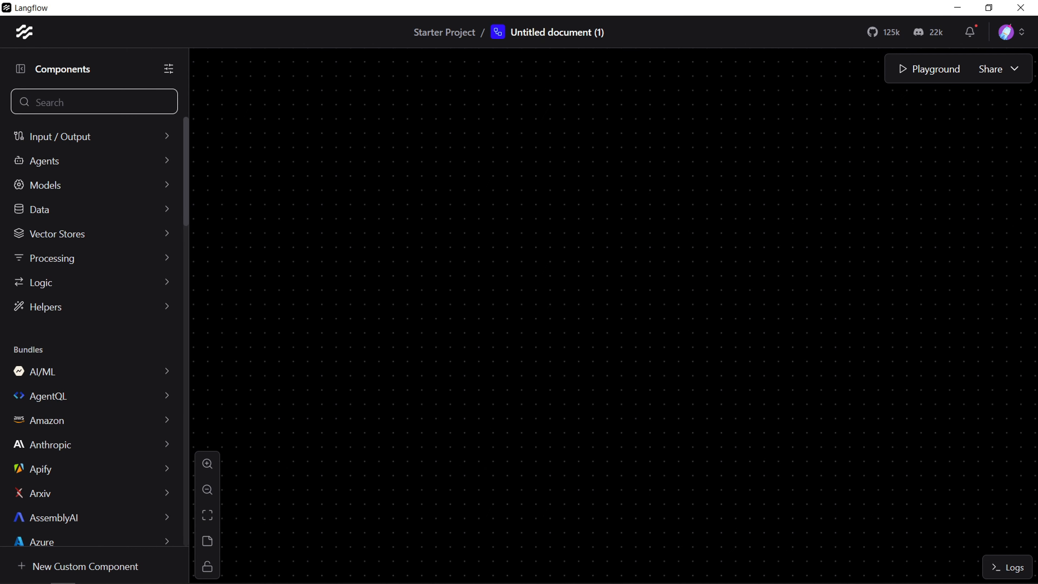
pyautogui.write('chat')
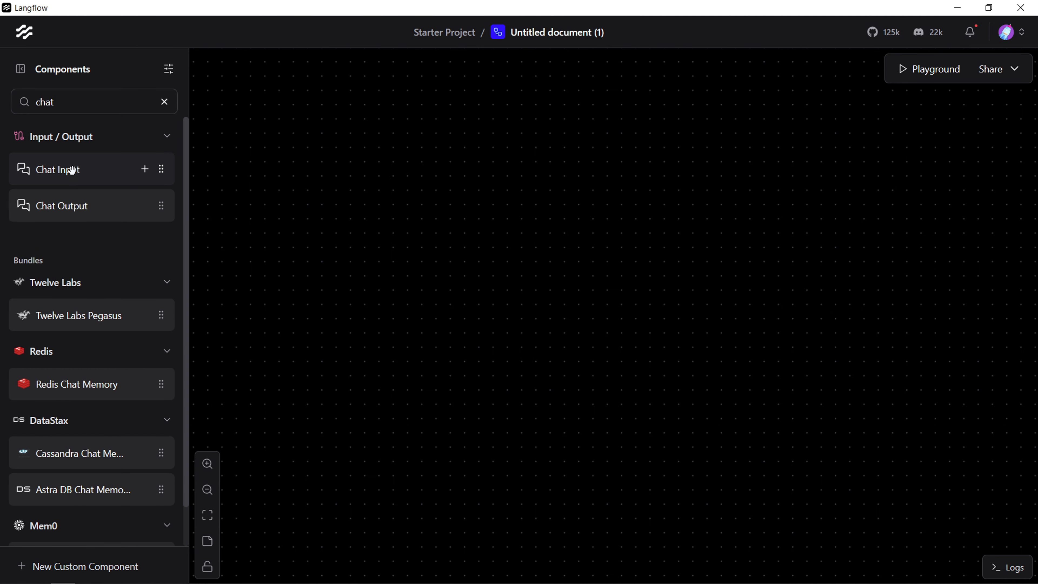
pyautogui.moveTo(72, 169); pyautogui.dragTo(205, 79)
pyautogui.moveTo(258, 98); pyautogui.dragTo(268, 146)
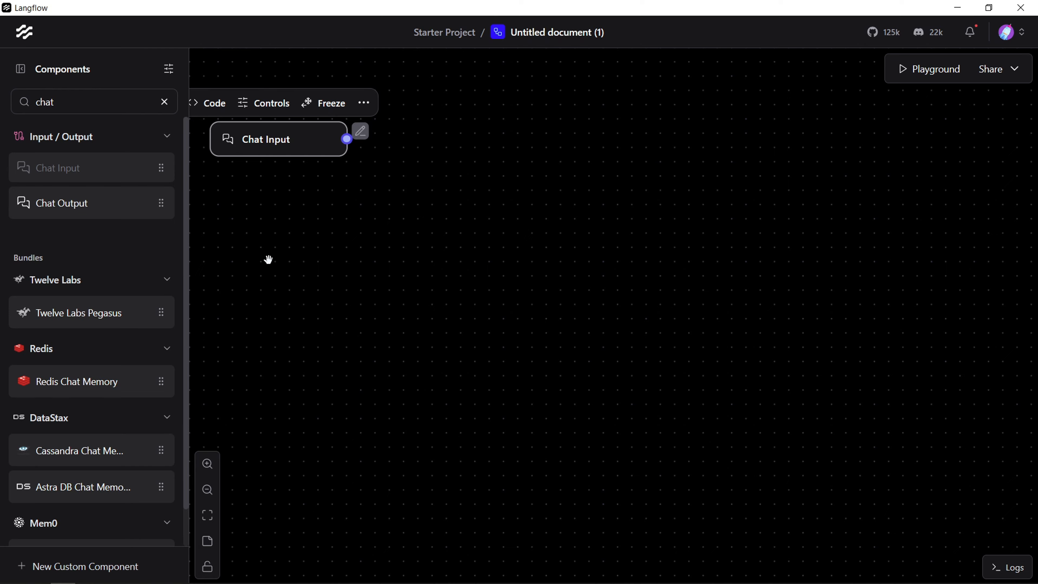
# Step: Add a second Chroma DB component beside Chat Input and connect the Chat Input output to its Search Query
pyautogui.click(164, 102)
pyautogui.write('chrom')
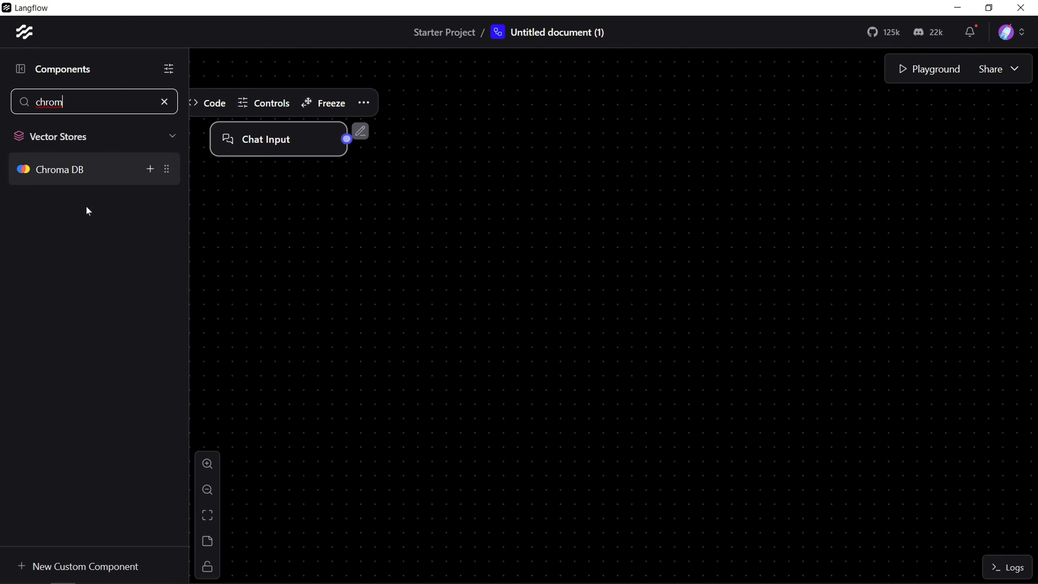
pyautogui.moveTo(72, 170); pyautogui.dragTo(428, 191)
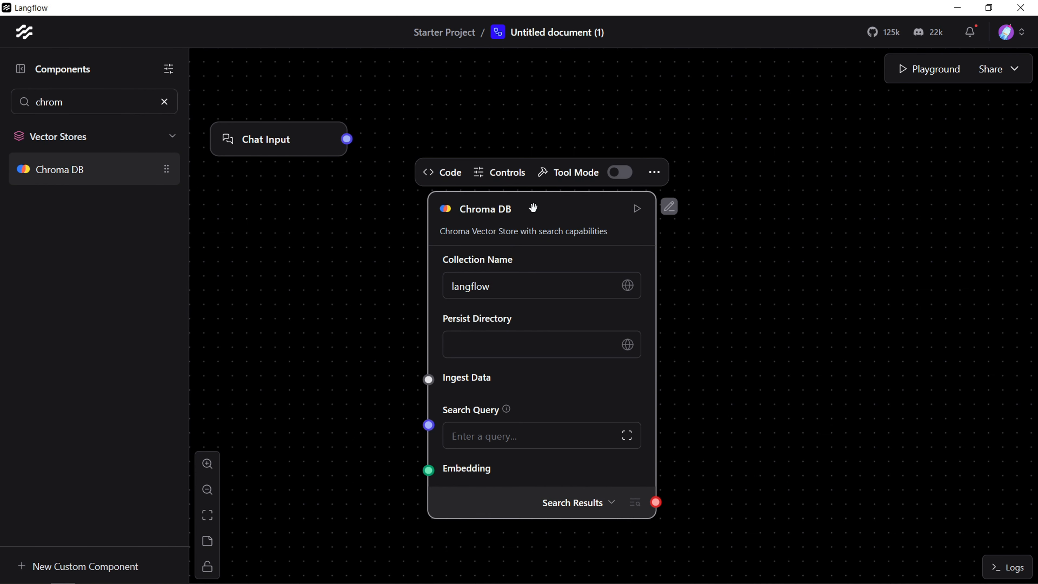
pyautogui.moveTo(533, 209); pyautogui.dragTo(529, 134)
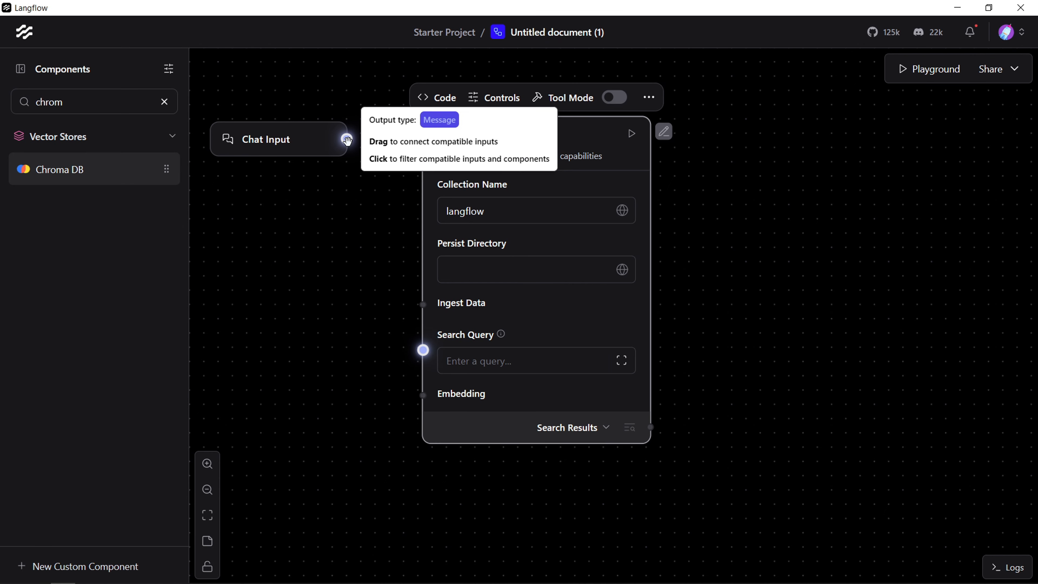
pyautogui.moveTo(347, 140); pyautogui.dragTo(423, 350)
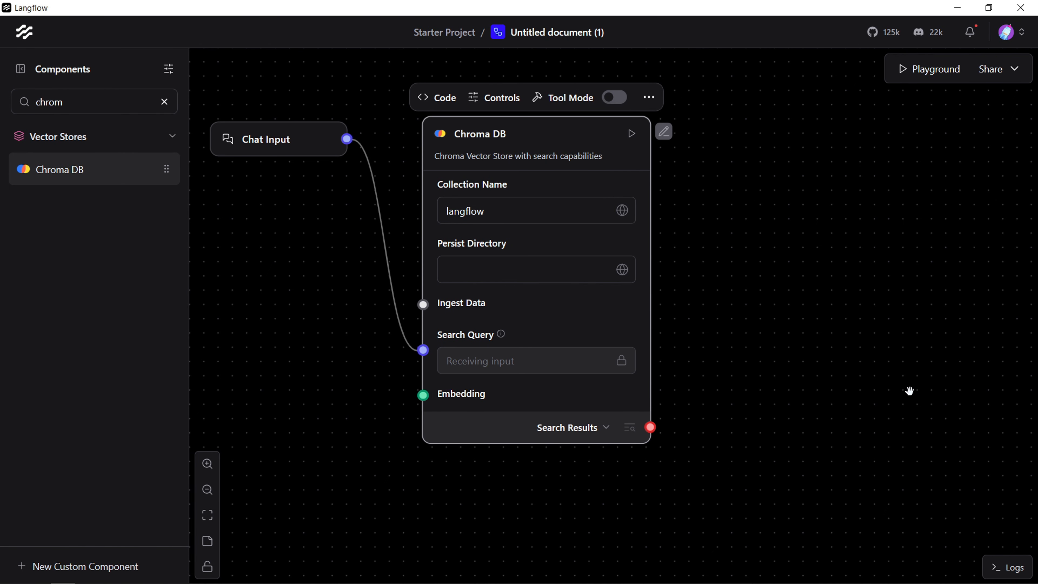
# Step: Add an Embedding Model component below Chat Input, in the empty space beside the second Chroma DB
pyautogui.moveTo(841, 357); pyautogui.dragTo(933, 360)
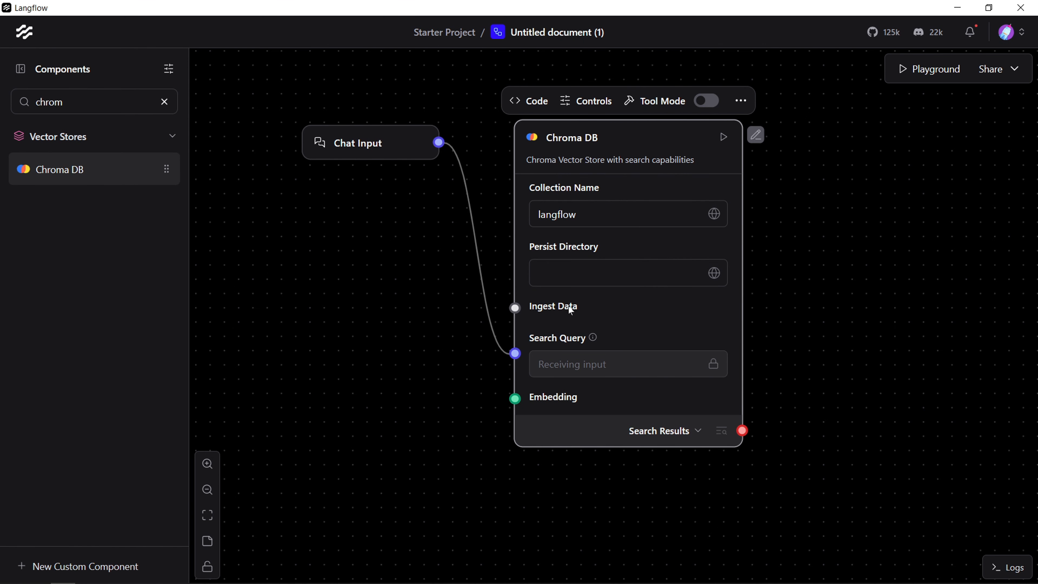
pyautogui.click(314, 248)
pyautogui.click(164, 101)
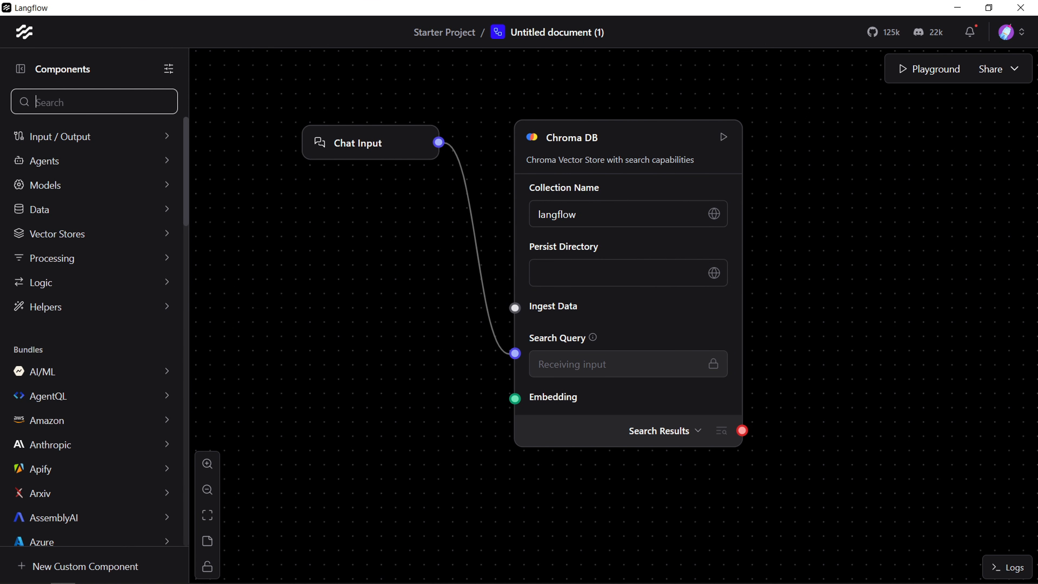
pyautogui.write('em')
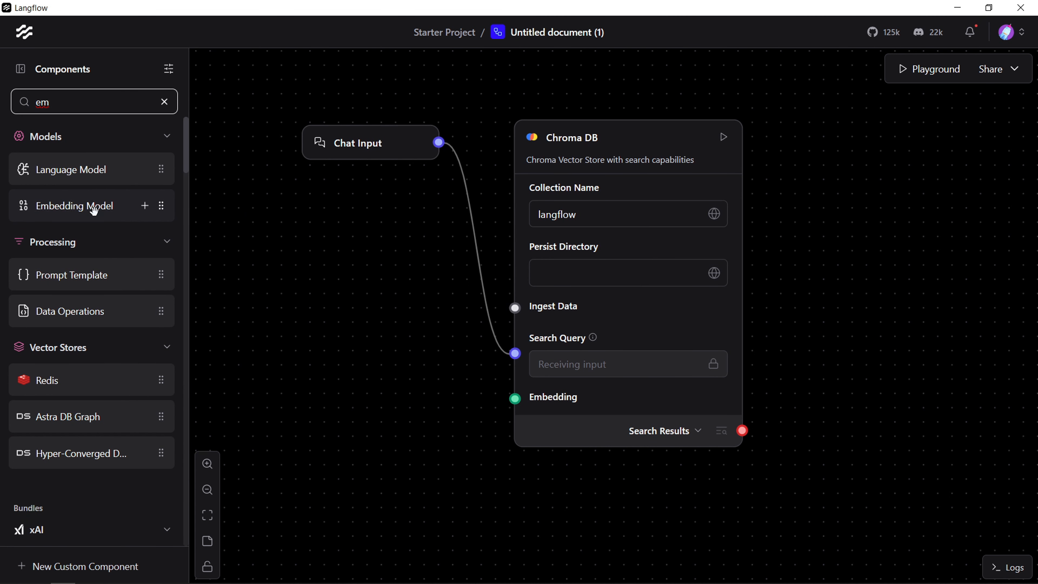
pyautogui.moveTo(94, 208); pyautogui.dragTo(338, 294)
pyautogui.moveTo(583, 525); pyautogui.dragTo(771, 414)
pyautogui.moveTo(529, 197); pyautogui.dragTo(425, 198)
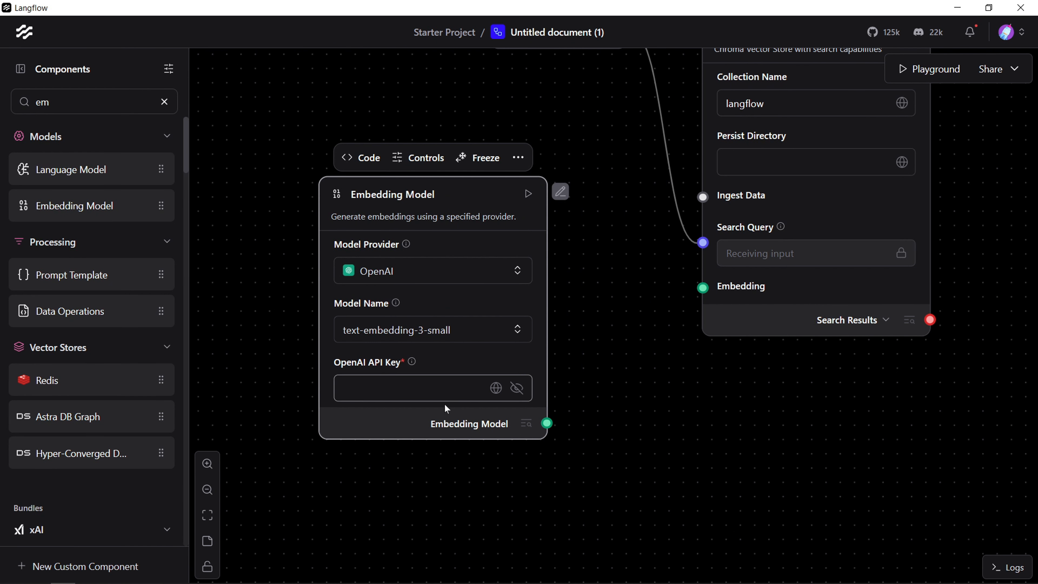
# Step: Use the saved openAI variable as the Embedding Model's API key and connect its output to Chroma DB's Embedding input
pyautogui.click(496, 388)
pyautogui.click(359, 447)
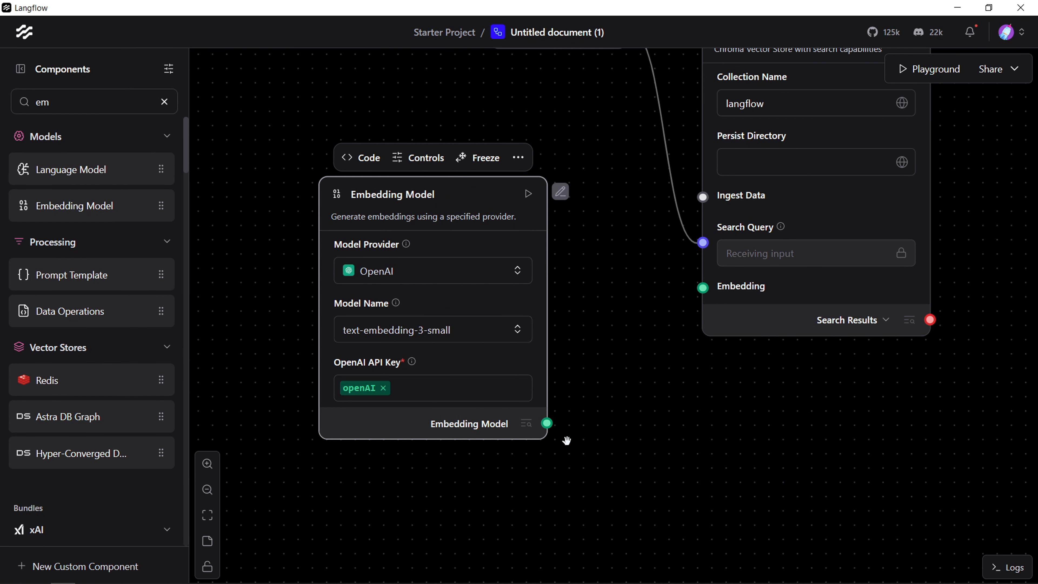
pyautogui.moveTo(547, 424); pyautogui.dragTo(703, 290)
# Step: Add a Parser component beside the query flow's Chroma DB
pyautogui.moveTo(749, 385); pyautogui.dragTo(685, 490)
pyautogui.moveTo(958, 330); pyautogui.dragTo(858, 329)
pyautogui.moveTo(818, 277); pyautogui.dragTo(711, 295)
pyautogui.moveTo(817, 304); pyautogui.dragTo(870, 351)
pyautogui.moveTo(871, 310); pyautogui.dragTo(866, 280)
pyautogui.click(164, 101)
pyautogui.write('p')
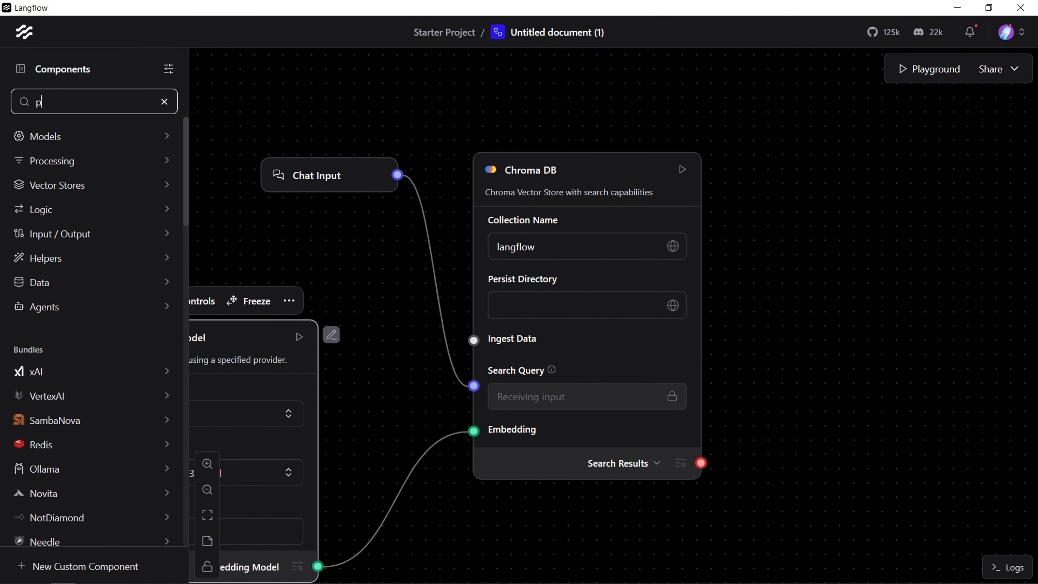
pyautogui.write('ars')
pyautogui.click(150, 169)
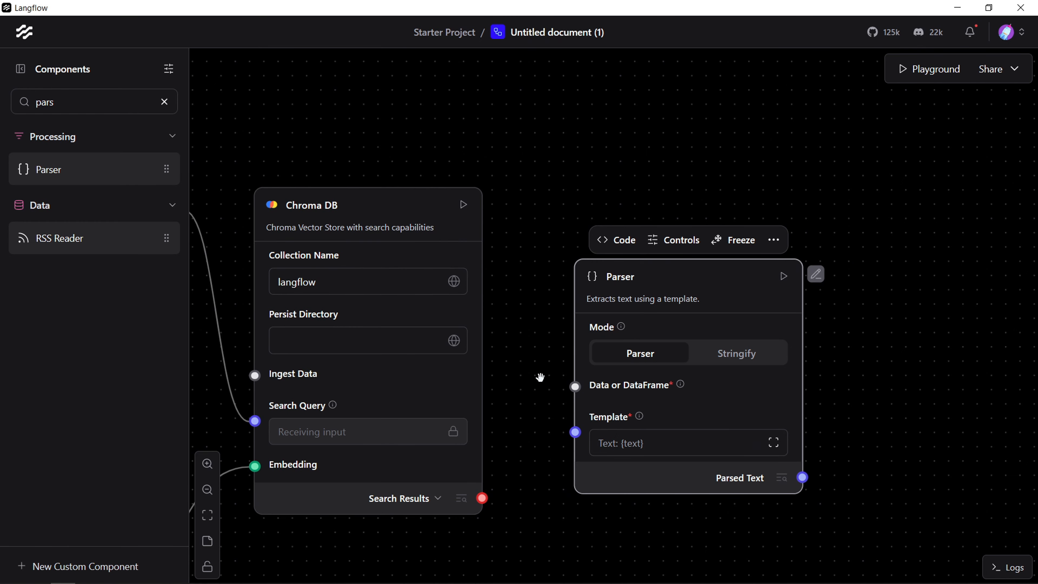
pyautogui.moveTo(541, 376); pyautogui.dragTo(514, 306)
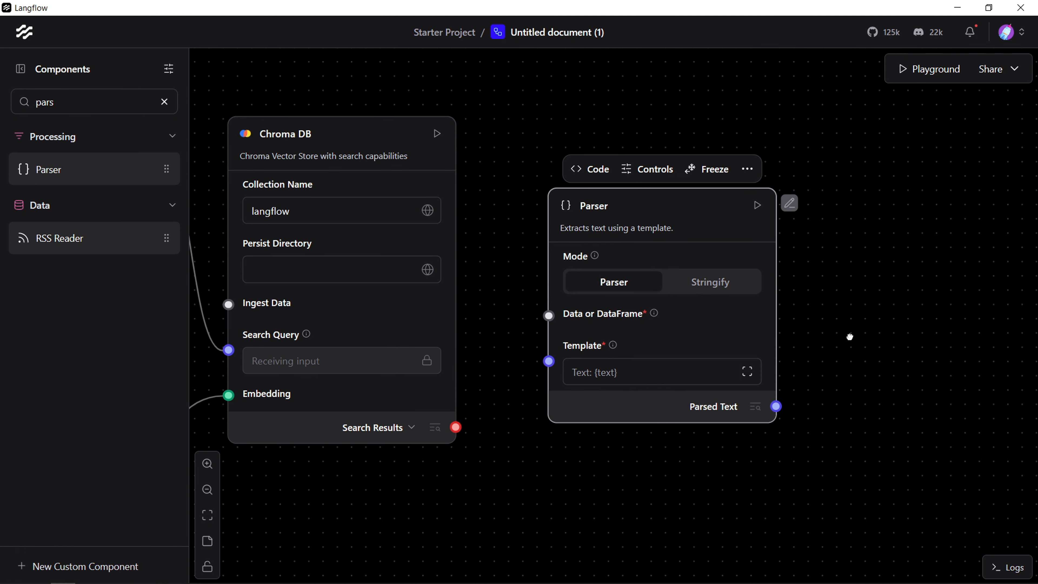
pyautogui.moveTo(850, 337); pyautogui.dragTo(835, 280)
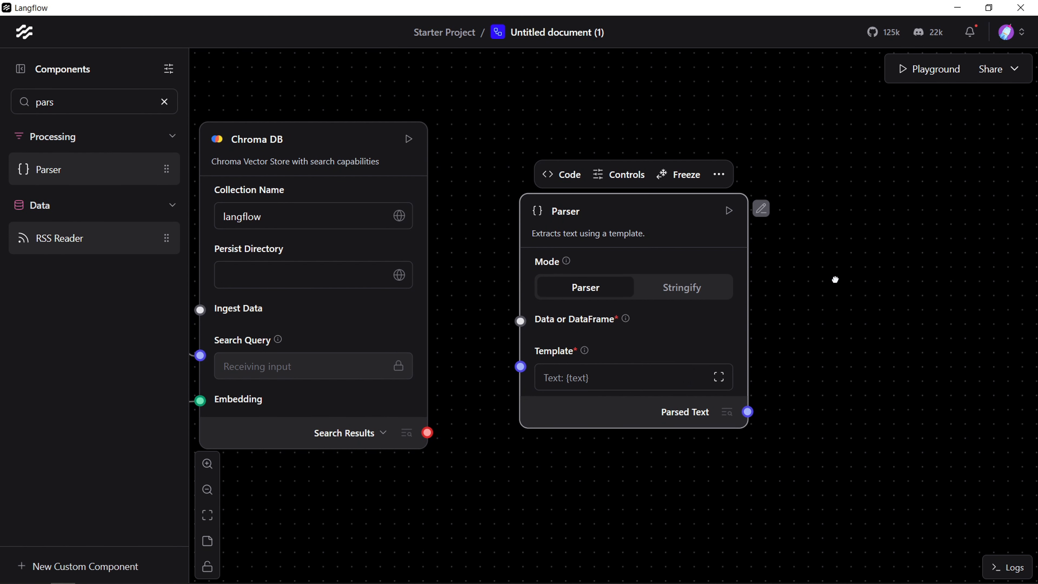
pyautogui.moveTo(502, 470); pyautogui.dragTo(623, 486)
pyautogui.moveTo(771, 228); pyautogui.dragTo(772, 179)
pyautogui.moveTo(594, 281); pyautogui.dragTo(538, 297)
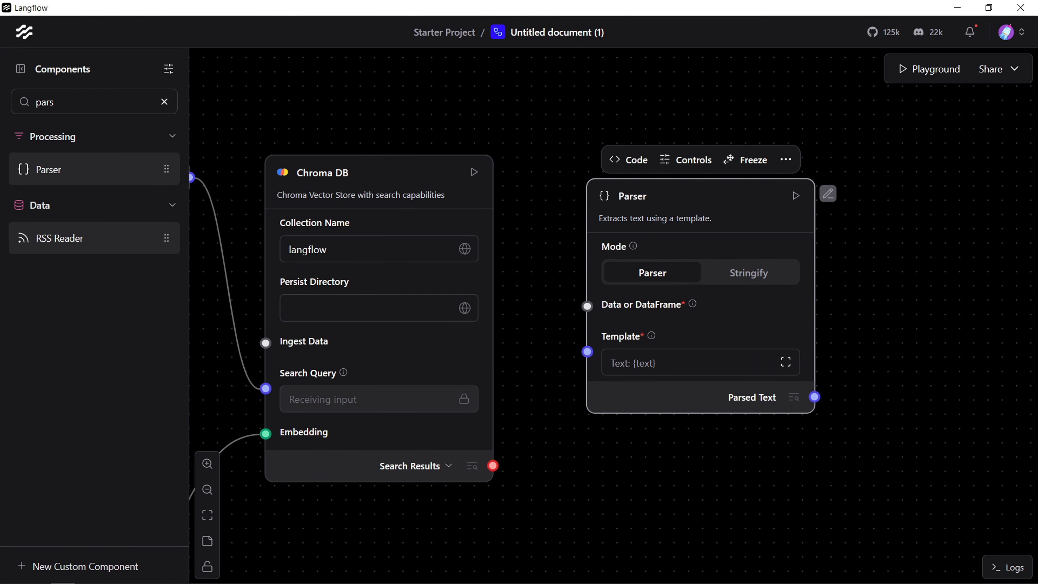
# Step: Connect Chroma DB's Search Results output to the Parser's Data or DataFrame input
pyautogui.click(440, 466)
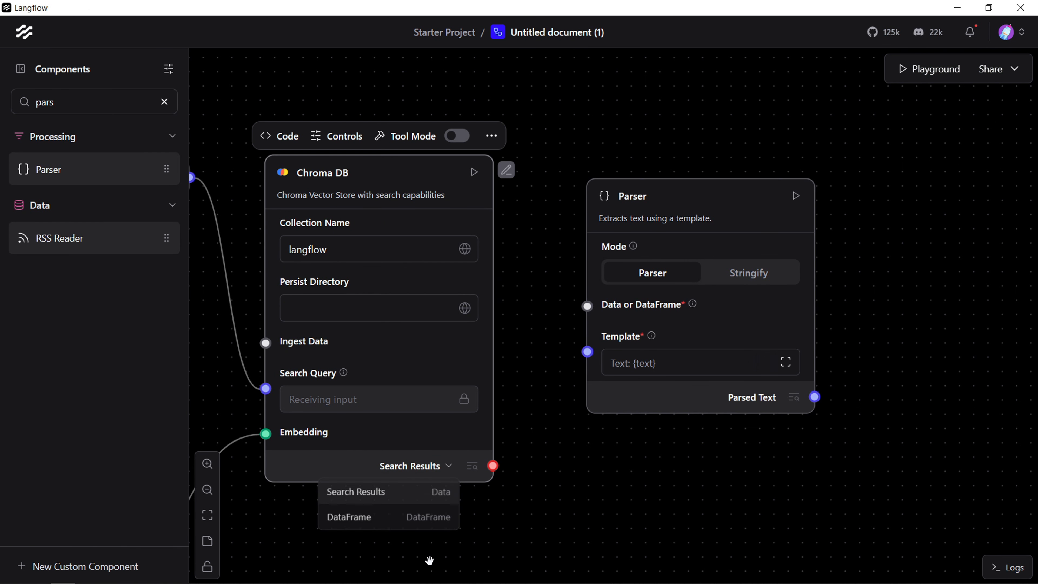
pyautogui.click(601, 484)
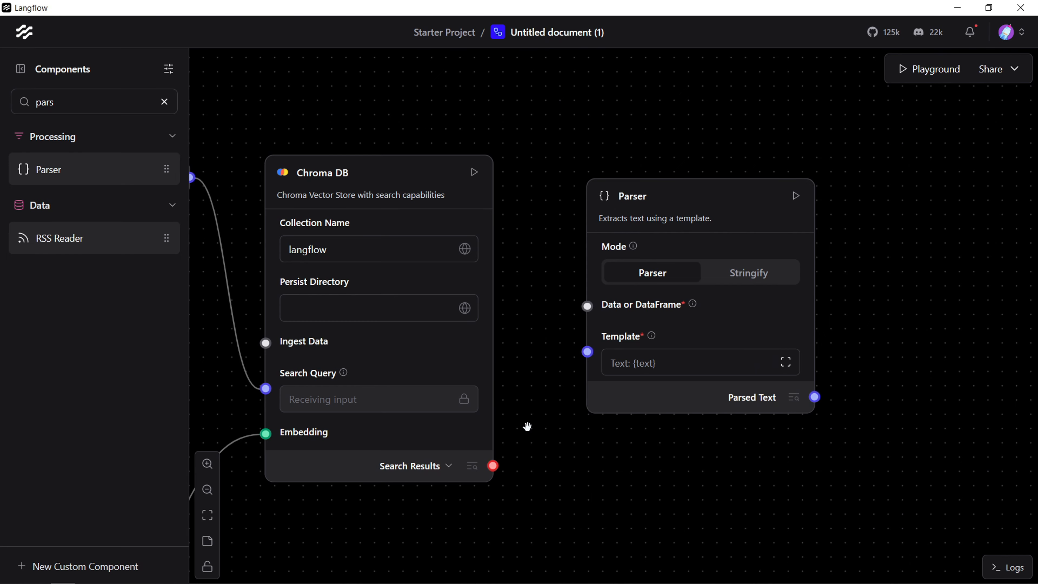
pyautogui.moveTo(493, 466); pyautogui.dragTo(586, 305)
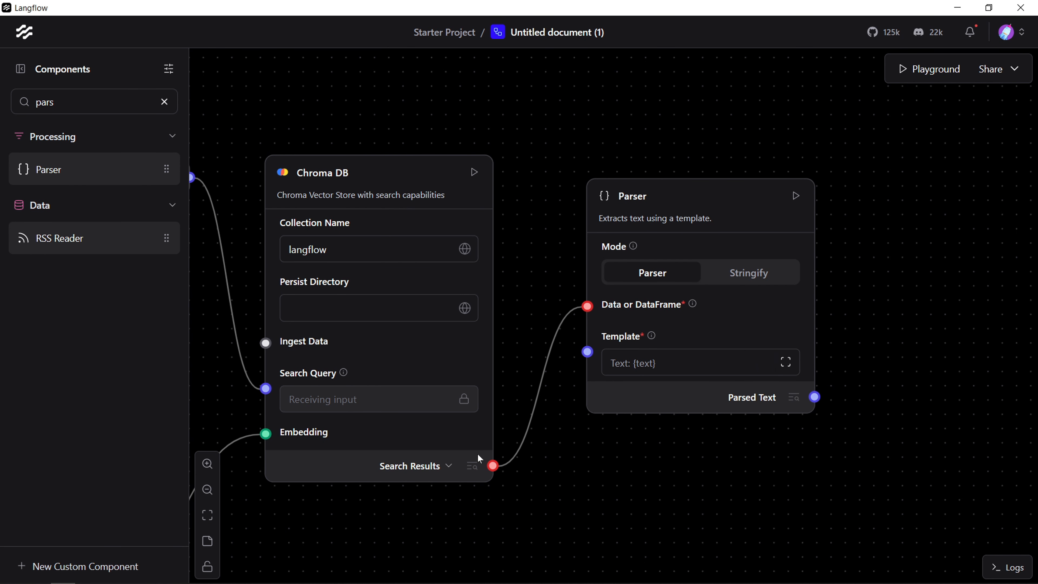
# Step: Switch Chroma DB's output type to DataFrame and connect it to the Parser's Data or DataFrame input
pyautogui.click(440, 466)
pyautogui.click(440, 519)
pyautogui.moveTo(493, 465); pyautogui.dragTo(587, 306)
pyautogui.moveTo(676, 496); pyautogui.dragTo(502, 529)
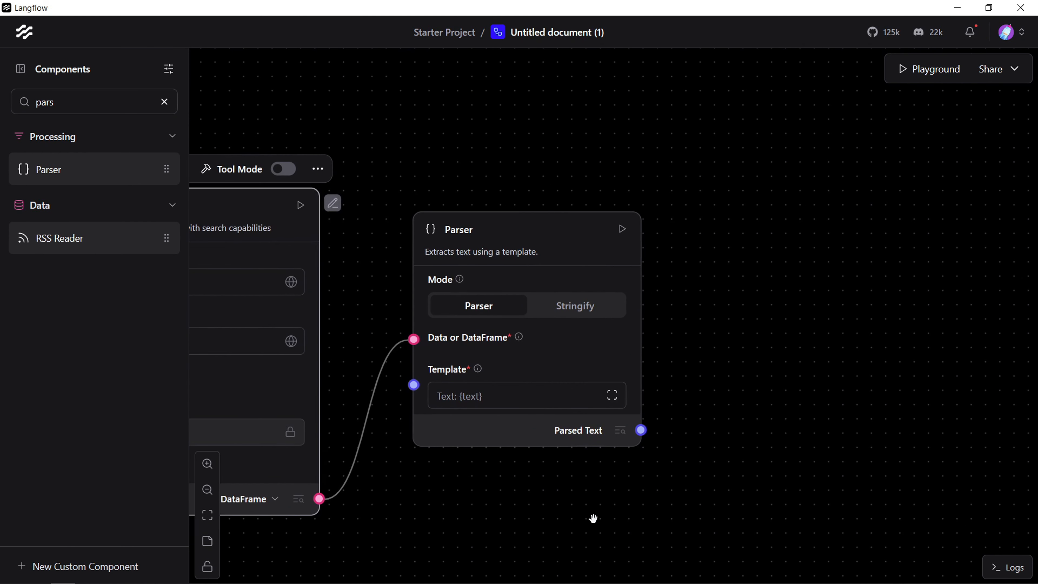
pyautogui.moveTo(821, 455); pyautogui.dragTo(716, 446)
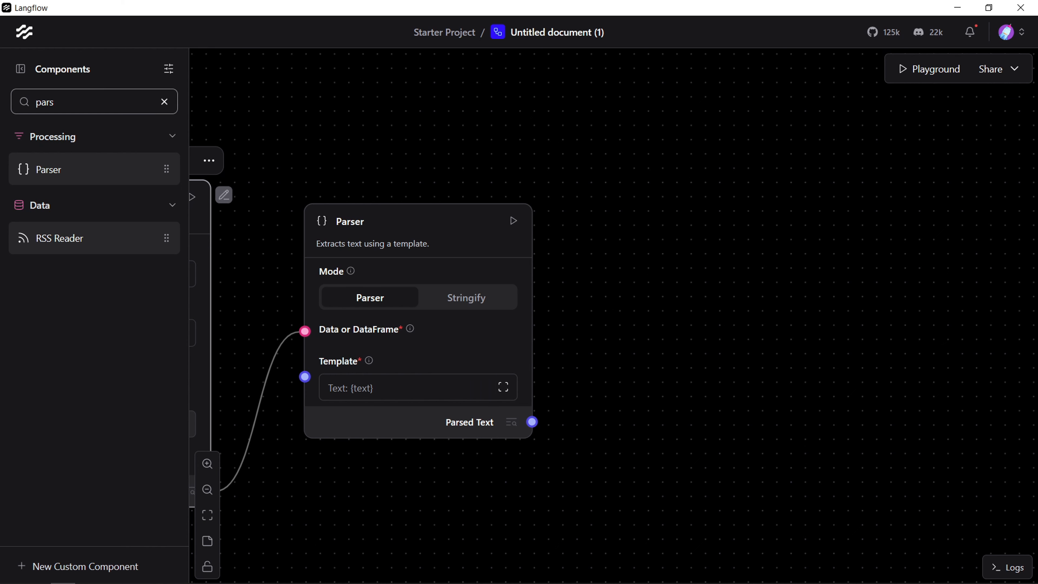
pyautogui.click(164, 102)
pyautogui.write('prom')
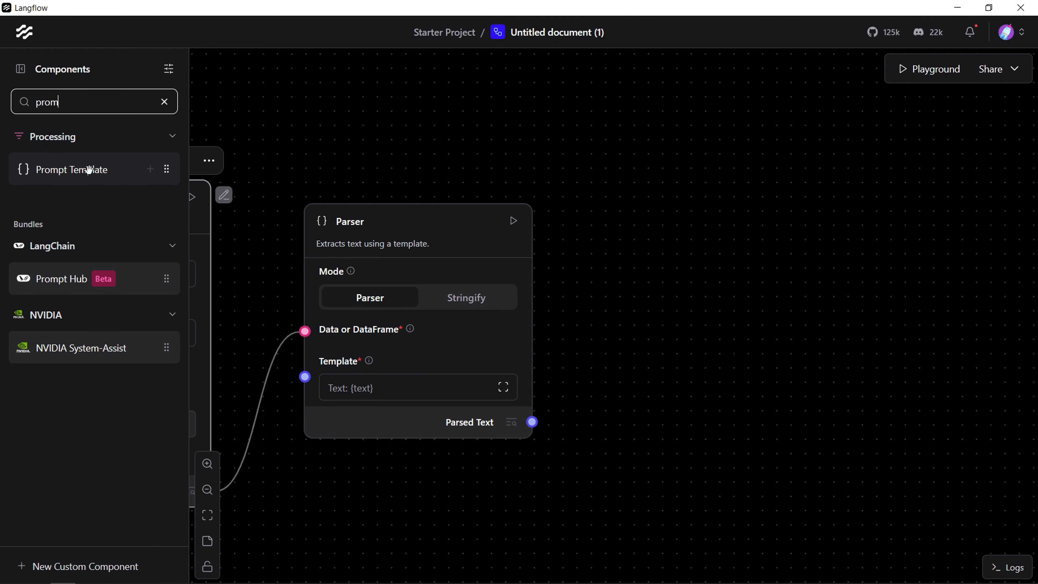
pyautogui.moveTo(89, 169); pyautogui.dragTo(780, 274)
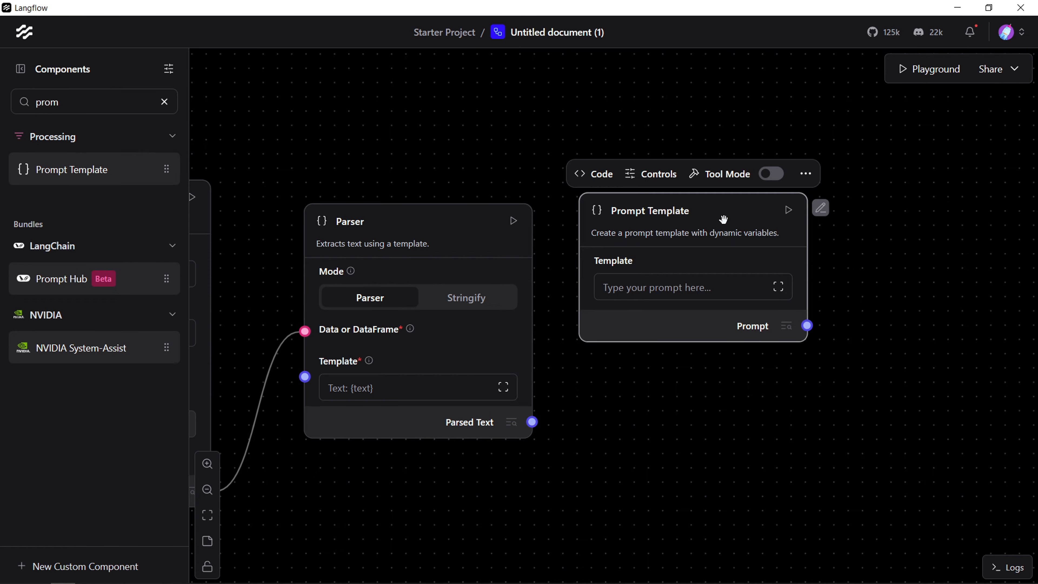
pyautogui.moveTo(723, 219); pyautogui.dragTo(768, 231)
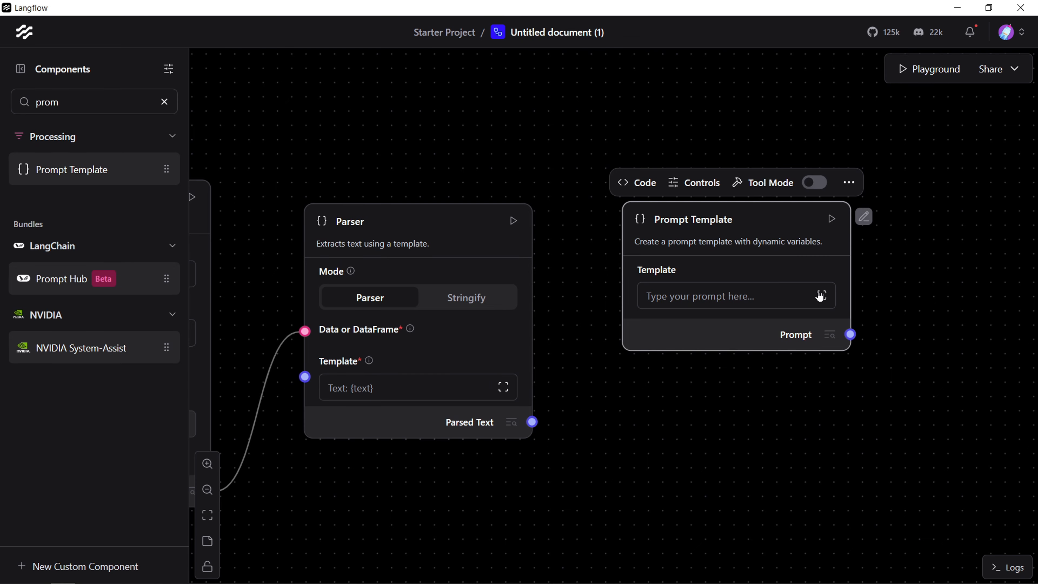
pyautogui.moveTo(771, 487); pyautogui.dragTo(669, 499)
pyautogui.moveTo(573, 237); pyautogui.dragTo(585, 240)
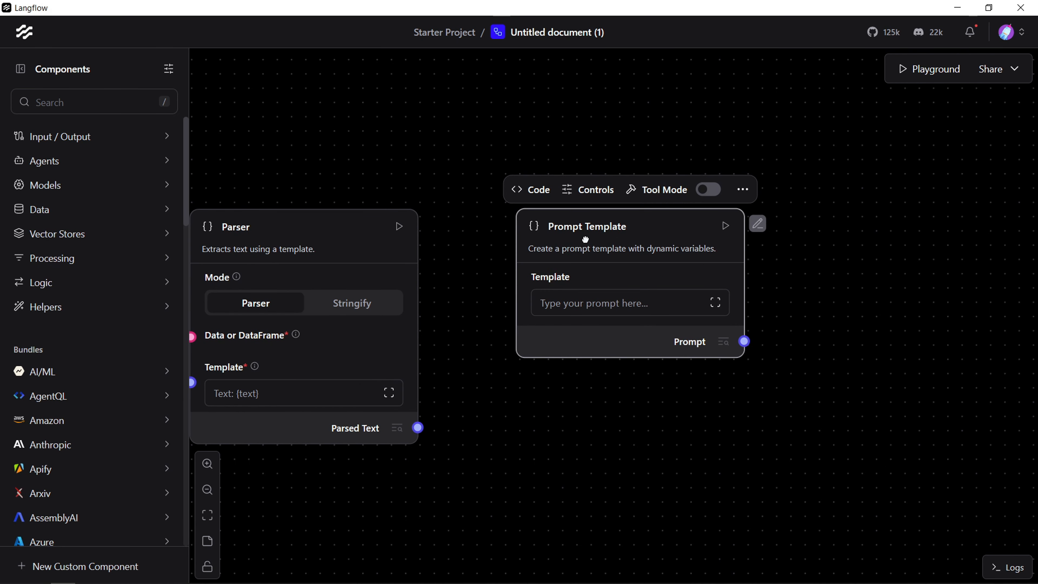
pyautogui.press('Delete')
# Step: Add a Prompt Template component beside the Parser
pyautogui.moveTo(592, 346); pyautogui.dragTo(890, 333)
pyautogui.click(94, 102)
pyautogui.write('prom')
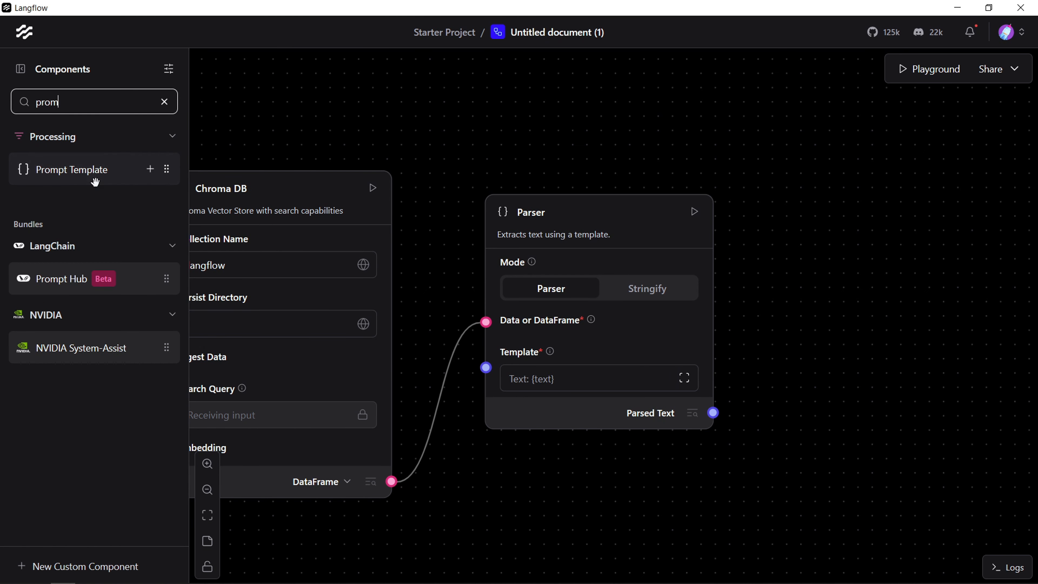
pyautogui.moveTo(95, 182); pyautogui.dragTo(817, 227)
pyautogui.moveTo(644, 399); pyautogui.dragTo(676, 502)
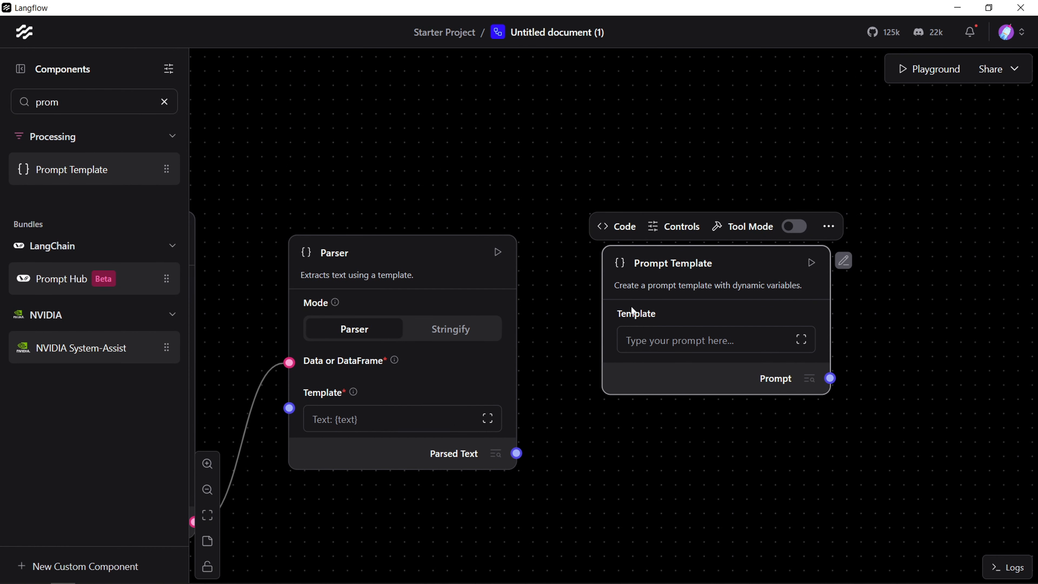
# Step: Paste and save a prompt with {context}, the instruction "Given the context above, answer the question as best as possible.", "Question: {question}" and "Answer:"
pyautogui.click(672, 347)
pyautogui.write('{context}  ---  Given the context above, answer the question as best as possible.  Question: {question}  Answer:')
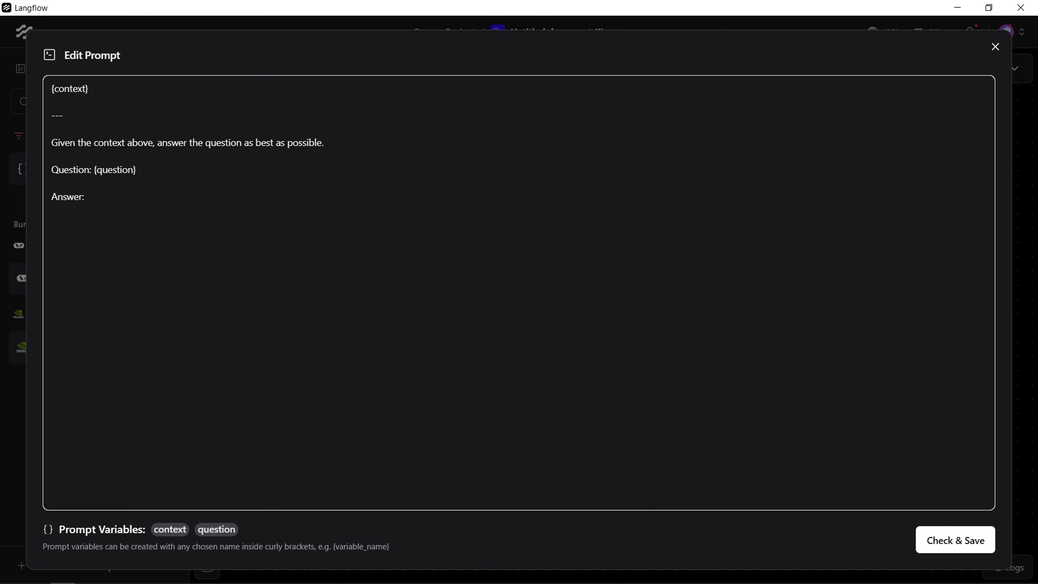
pyautogui.moveTo(91, 88); pyautogui.dragTo(36, 89)
pyautogui.moveTo(332, 155); pyautogui.dragTo(198, 143)
pyautogui.click(138, 170)
pyautogui.hotkey('shift', 'Home')
pyautogui.press('Down')
pyautogui.doubleClick(70, 89)
pyautogui.click(954, 540)
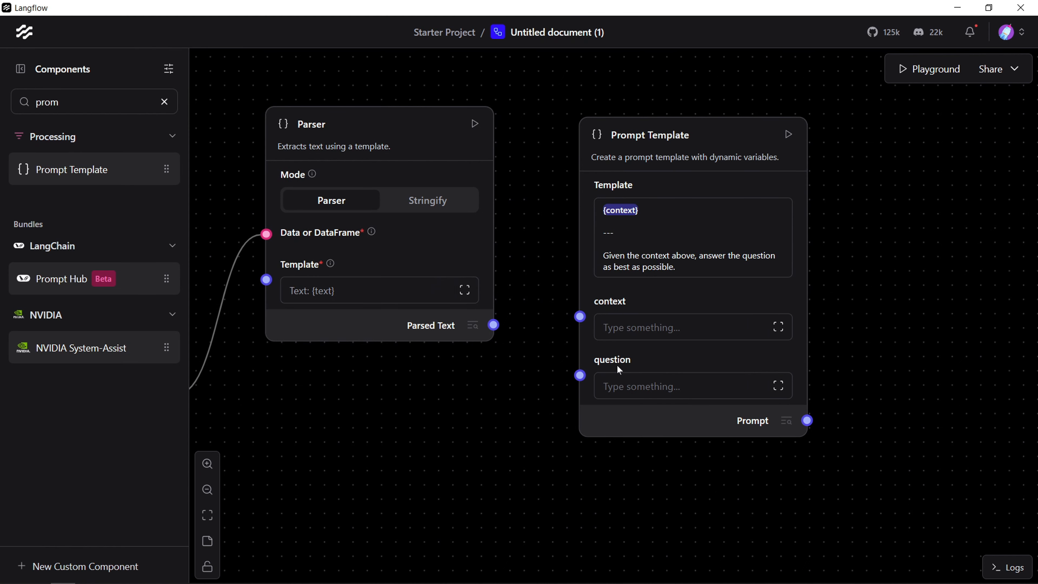
# Step: Connect the Parser's Parsed Text to the Prompt Template's context input, and Chat Input to its question input
pyautogui.moveTo(922, 351); pyautogui.dragTo(994, 369)
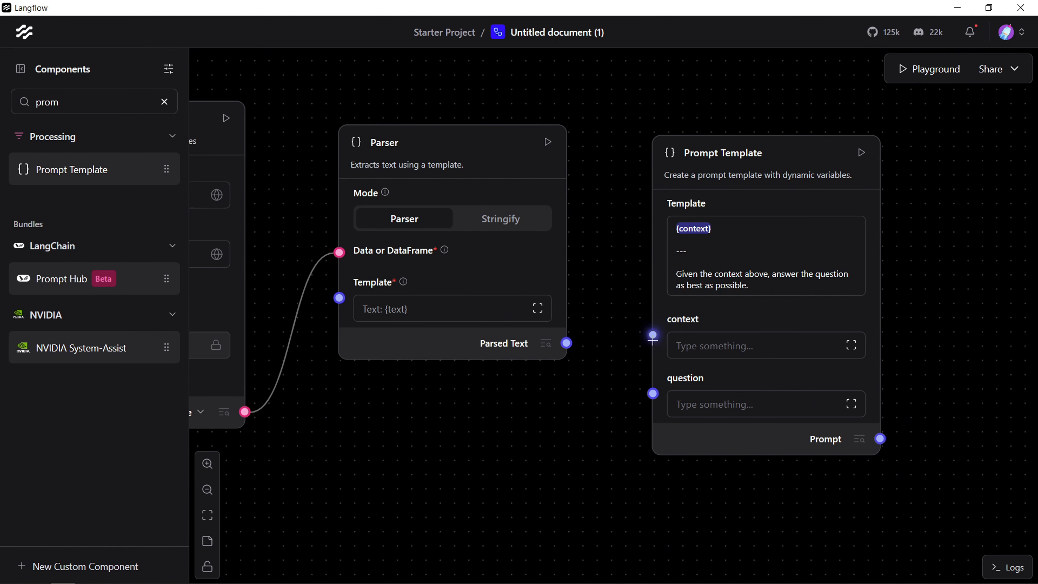
pyautogui.moveTo(652, 338); pyautogui.dragTo(566, 343)
pyautogui.moveTo(613, 461); pyautogui.dragTo(750, 467)
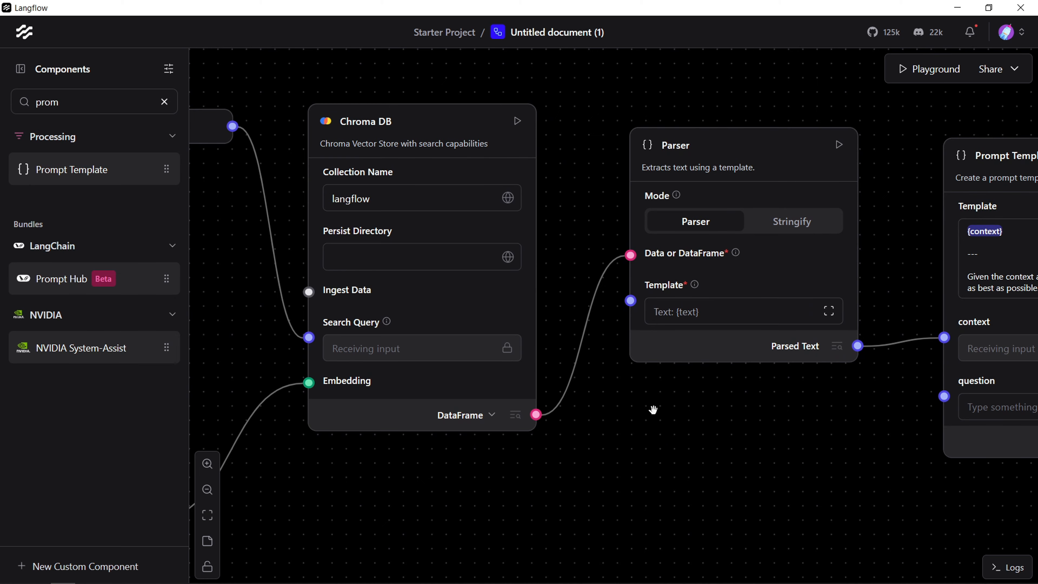
pyautogui.moveTo(710, 495); pyautogui.dragTo(674, 521)
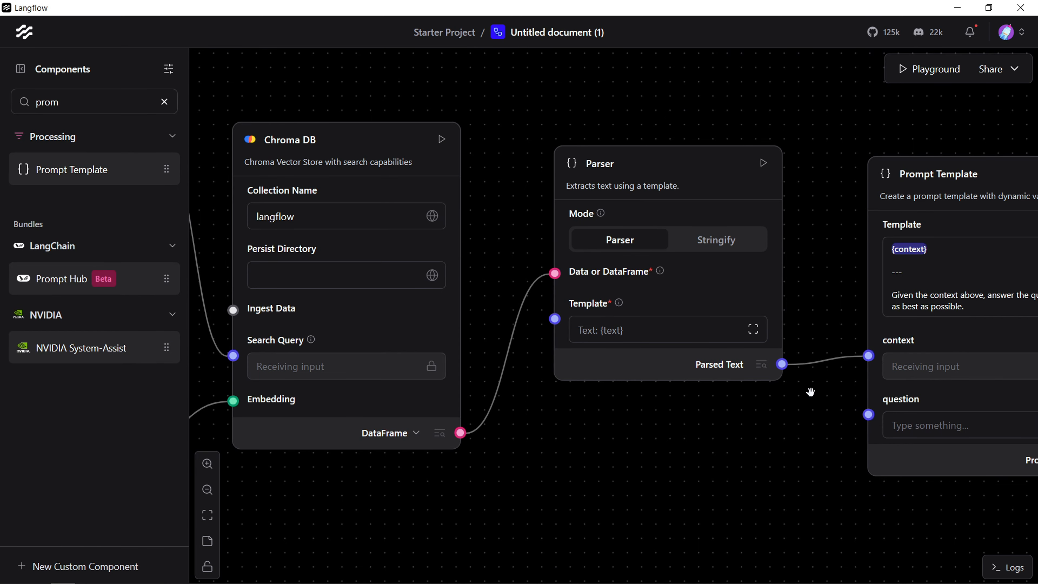
pyautogui.moveTo(865, 414); pyautogui.dragTo(393, 331)
pyautogui.scroll(5, 484, 446)
pyautogui.scroll(-15, 501, 428)
pyautogui.scroll(-4, 483, 312)
pyautogui.scroll(10, 483, 313)
pyautogui.moveTo(592, 301); pyautogui.dragTo(660, 70)
pyautogui.moveTo(723, 573); pyautogui.dragTo(732, 516)
pyautogui.moveTo(210, 103); pyautogui.dragTo(241, 150)
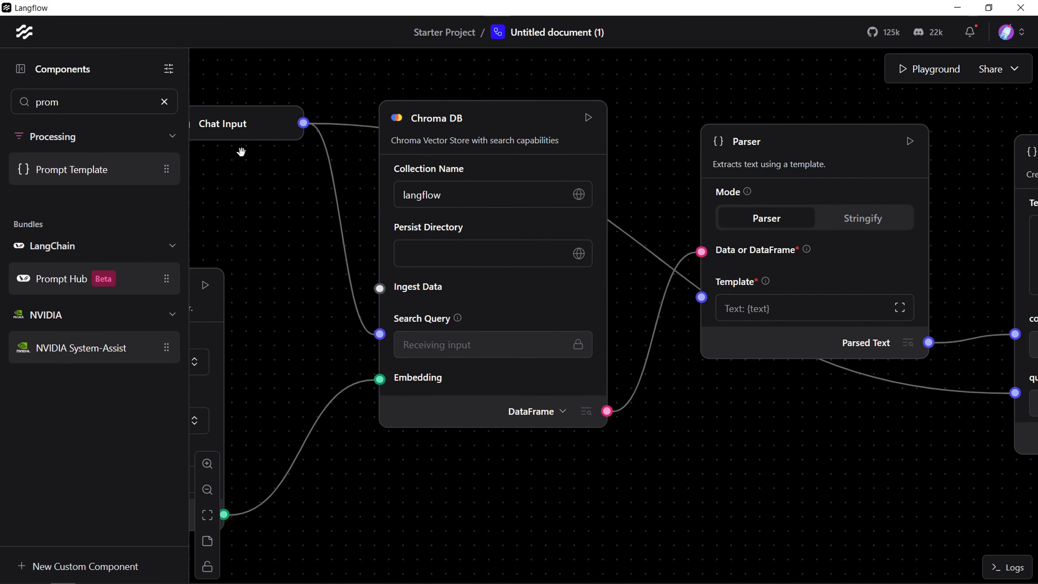
# Step: Review the query flow's connections from Chat Input and Embedding Model through Chroma DB and Parser to Prompt Template
pyautogui.moveTo(294, 198); pyautogui.dragTo(517, 220)
pyautogui.scroll(-11, 325, 319)
pyautogui.scroll(15, 396, 360)
pyautogui.moveTo(445, 268); pyautogui.dragTo(633, 437)
pyautogui.moveTo(686, 408); pyautogui.dragTo(713, 475)
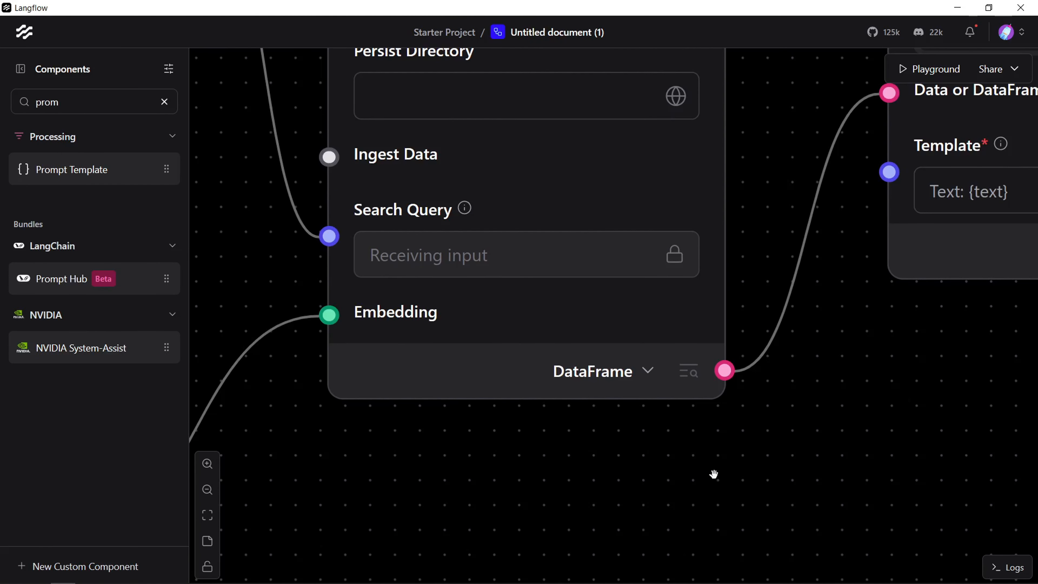
pyautogui.moveTo(858, 454); pyautogui.dragTo(492, 414)
pyautogui.moveTo(789, 401); pyautogui.dragTo(569, 410)
pyautogui.scroll(-8, 785, 409)
pyautogui.moveTo(806, 376); pyautogui.dragTo(398, 220)
pyautogui.moveTo(707, 498); pyautogui.dragTo(796, 490)
pyautogui.moveTo(904, 460); pyautogui.dragTo(863, 402)
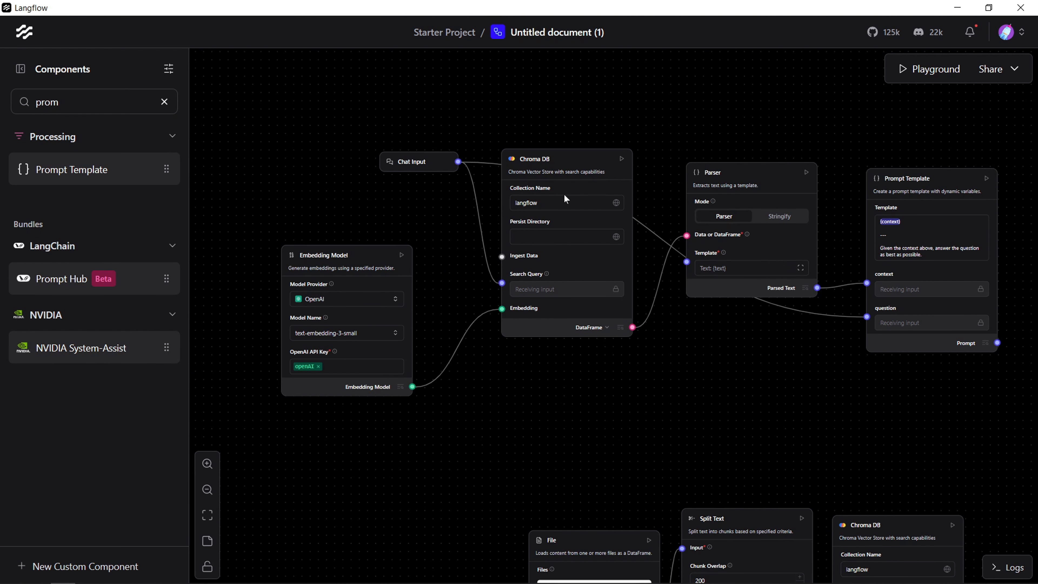
pyautogui.moveTo(768, 186); pyautogui.dragTo(243, 271)
pyautogui.moveTo(607, 449); pyautogui.dragTo(676, 395)
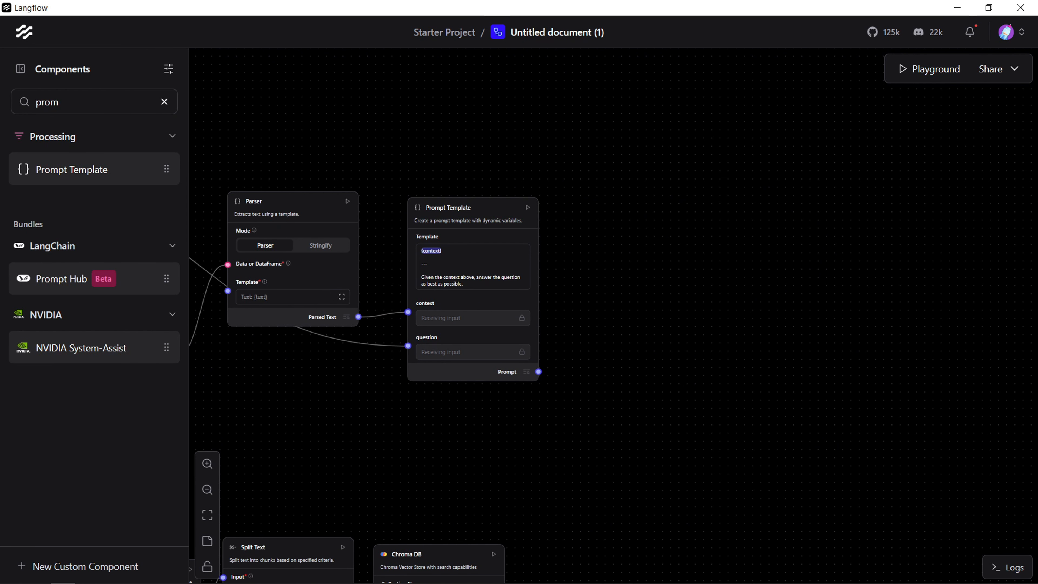
pyautogui.moveTo(271, 428); pyautogui.dragTo(685, 387)
# Step: Add a Language Model component beyond the Prompt Template, leaving room between them
pyautogui.click(164, 102)
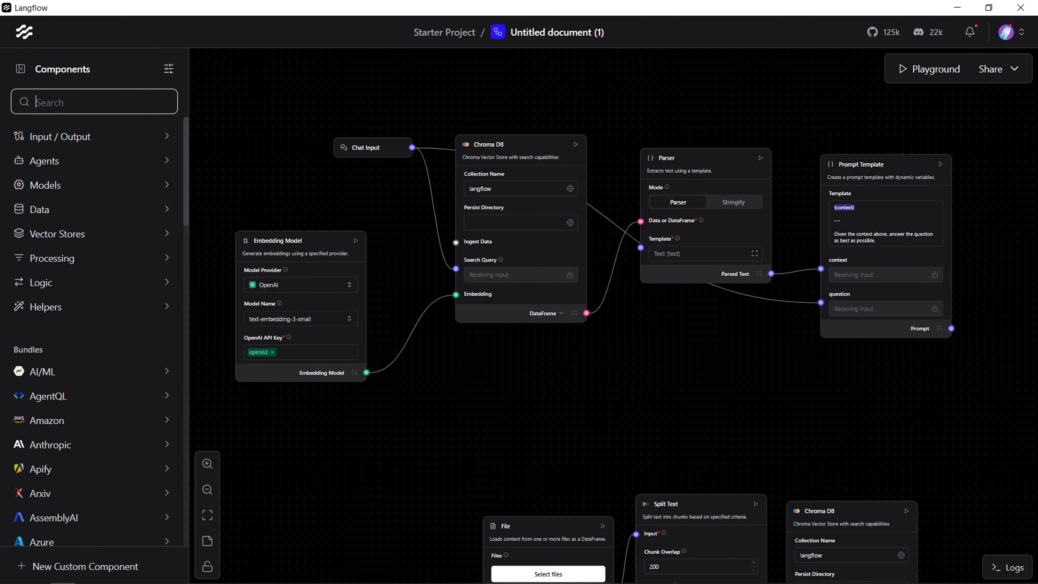
pyautogui.write('lang')
pyautogui.moveTo(71, 169); pyautogui.dragTo(960, 239)
pyautogui.moveTo(766, 433); pyautogui.dragTo(471, 364)
pyautogui.moveTo(747, 175); pyautogui.dragTo(822, 101)
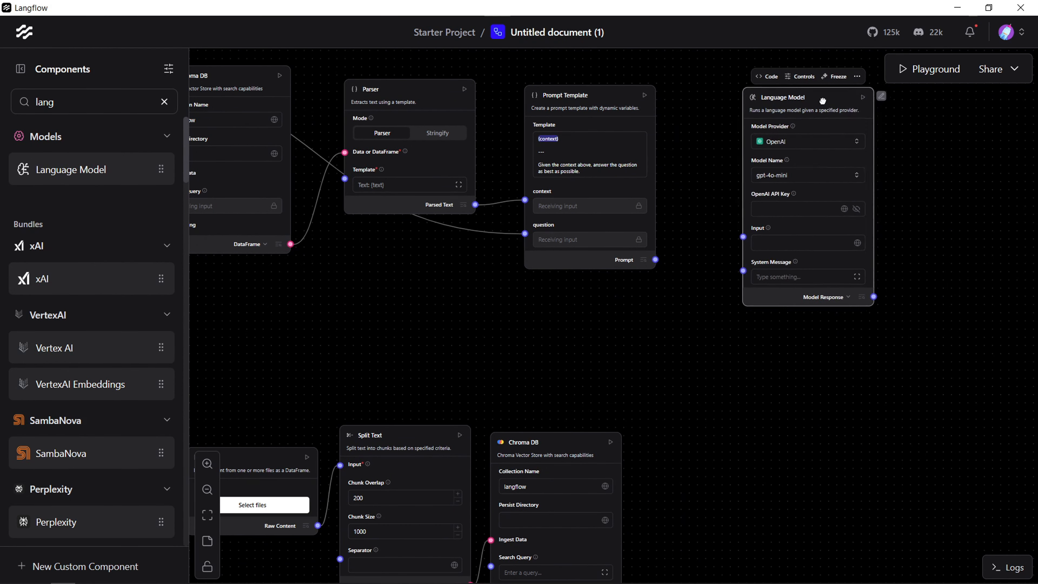
pyautogui.scroll(3, 814, 134)
pyautogui.moveTo(957, 172); pyautogui.dragTo(887, 231)
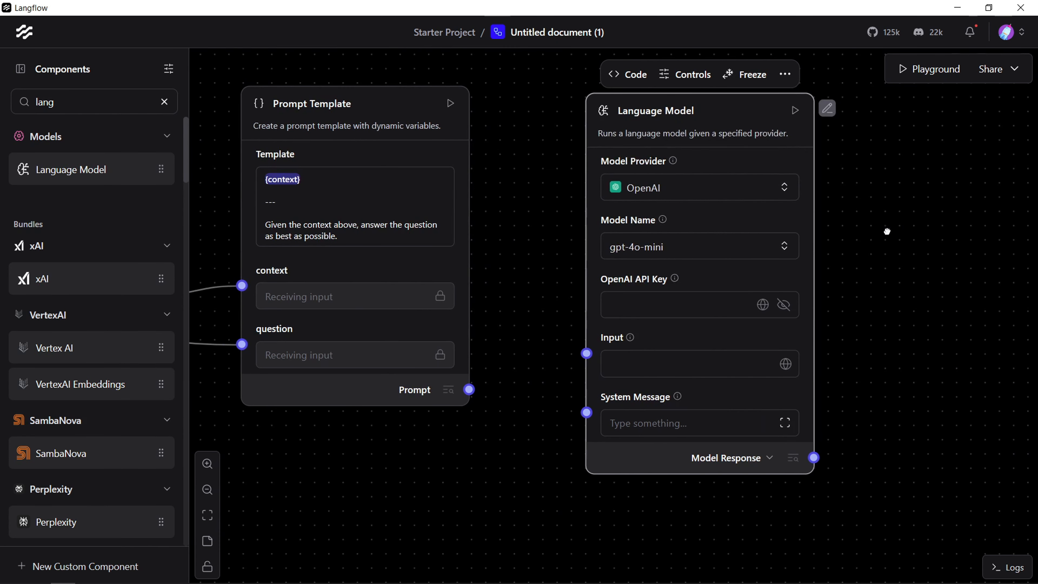
# Step: Choose gpt-4 as the Language Model's model name, with OpenAI as the provider
pyautogui.click(698, 188)
pyautogui.click(715, 238)
pyautogui.click(721, 249)
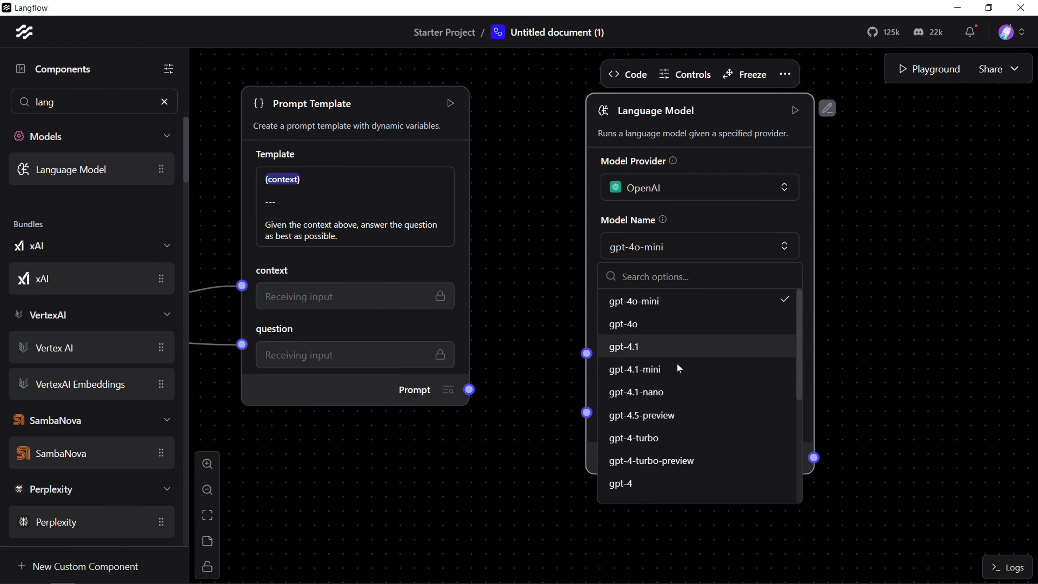
pyautogui.scroll(-5, 697, 440)
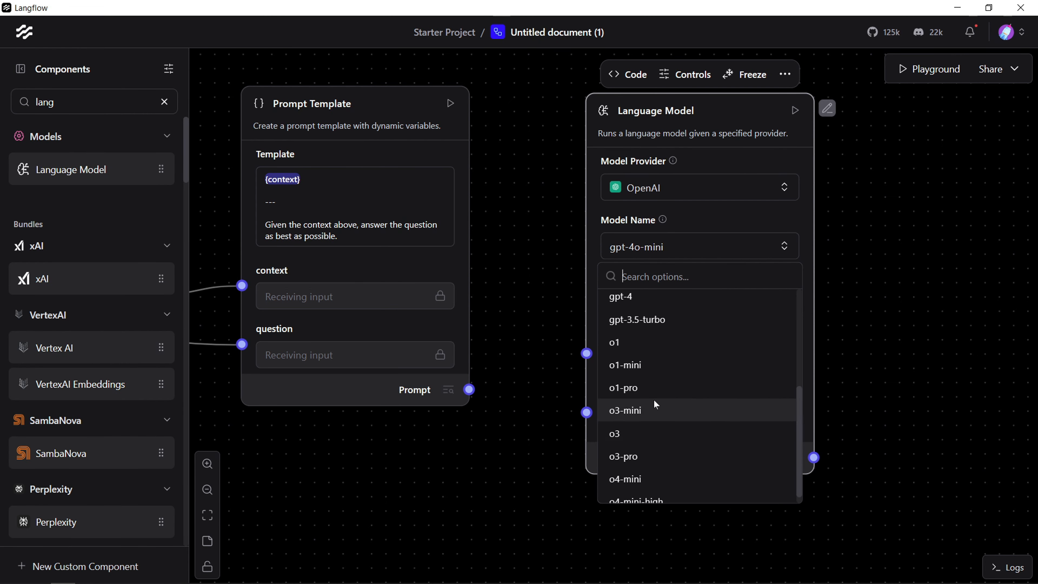
pyautogui.scroll(4, 703, 421)
pyautogui.scroll(-4, 701, 422)
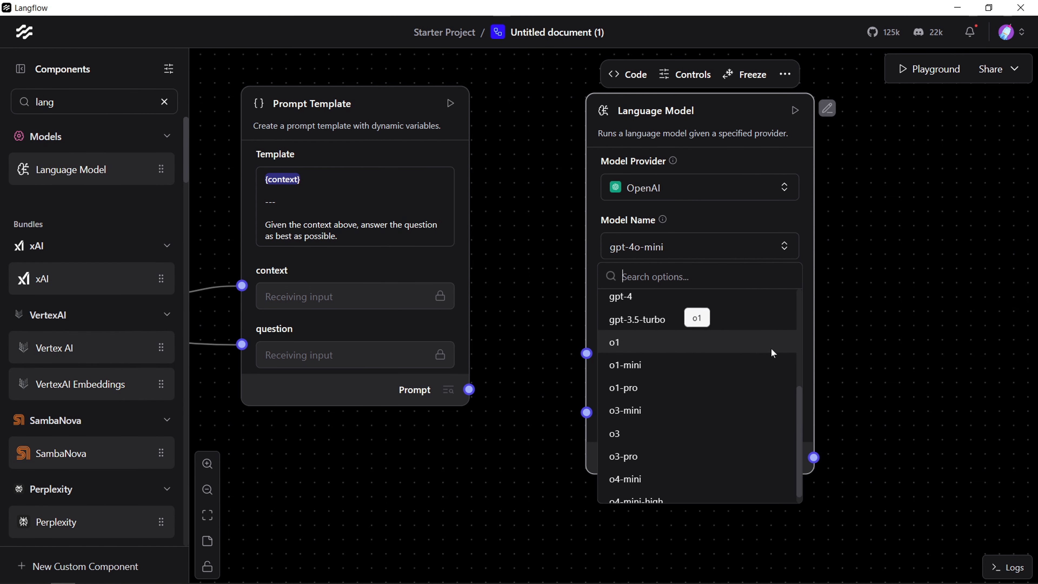
pyautogui.moveTo(801, 452); pyautogui.dragTo(800, 392)
pyautogui.click(637, 416)
pyautogui.click(791, 247)
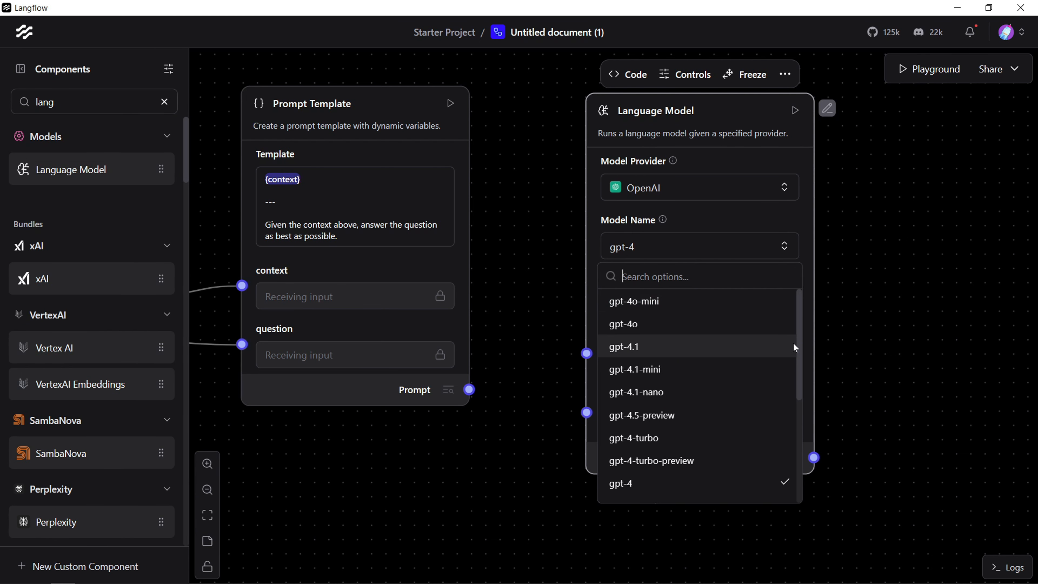
pyautogui.click(883, 331)
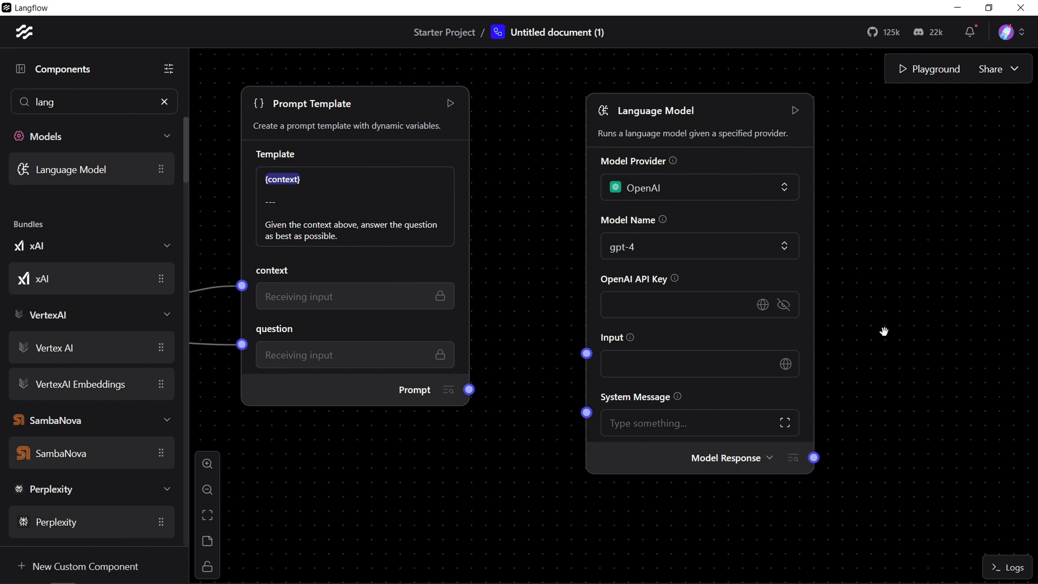
# Step: Look through the OpenAI model names available for the Language Model, from gpt-4o-mini to o4-mini-high
pyautogui.click(756, 247)
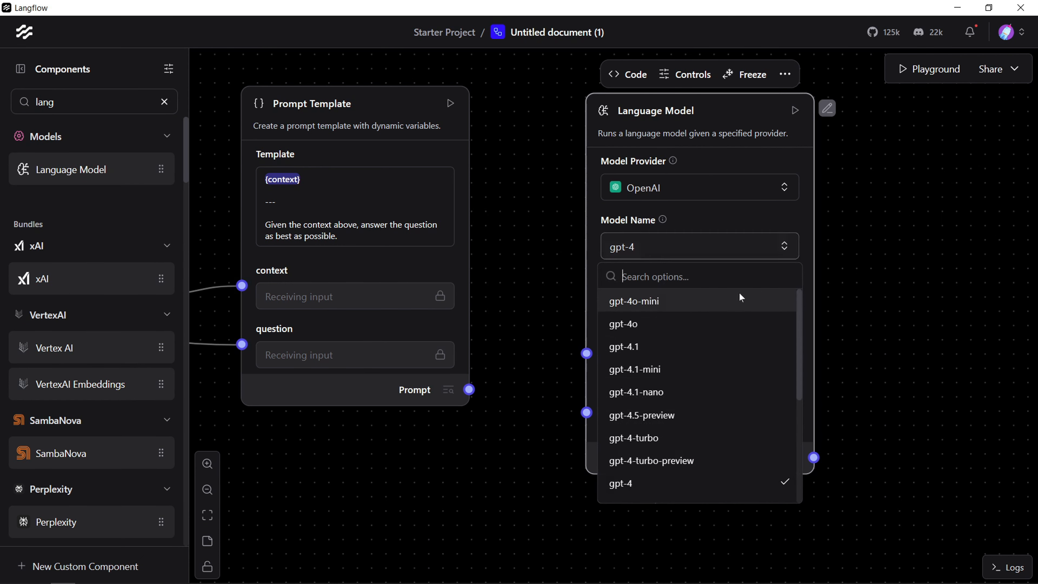
pyautogui.scroll(-3, 694, 368)
pyautogui.scroll(4, 689, 409)
pyautogui.scroll(-5, 694, 417)
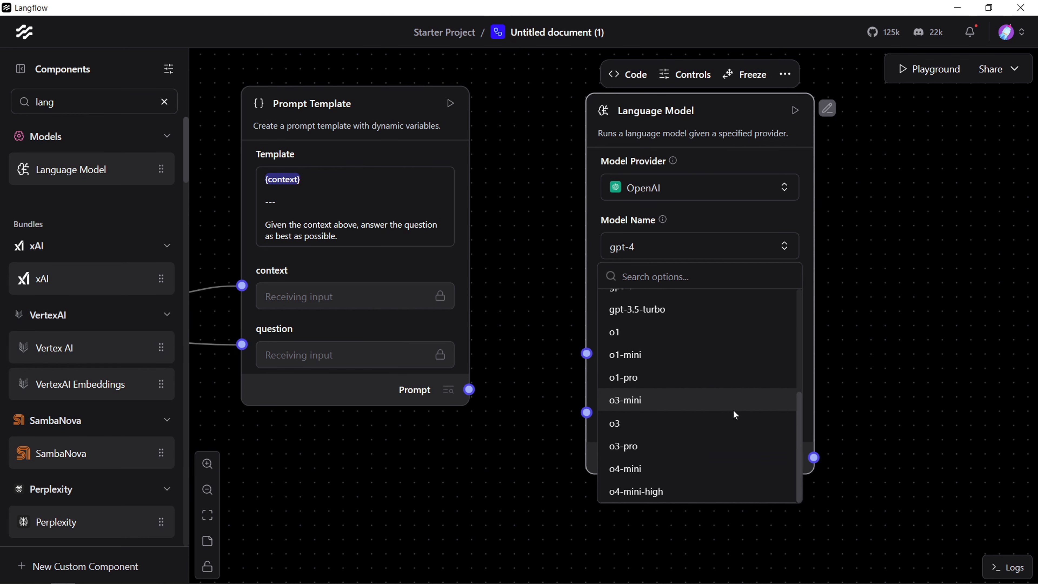
pyautogui.click(829, 359)
pyautogui.scroll(-5, 820, 266)
pyautogui.scroll(5, 768, 323)
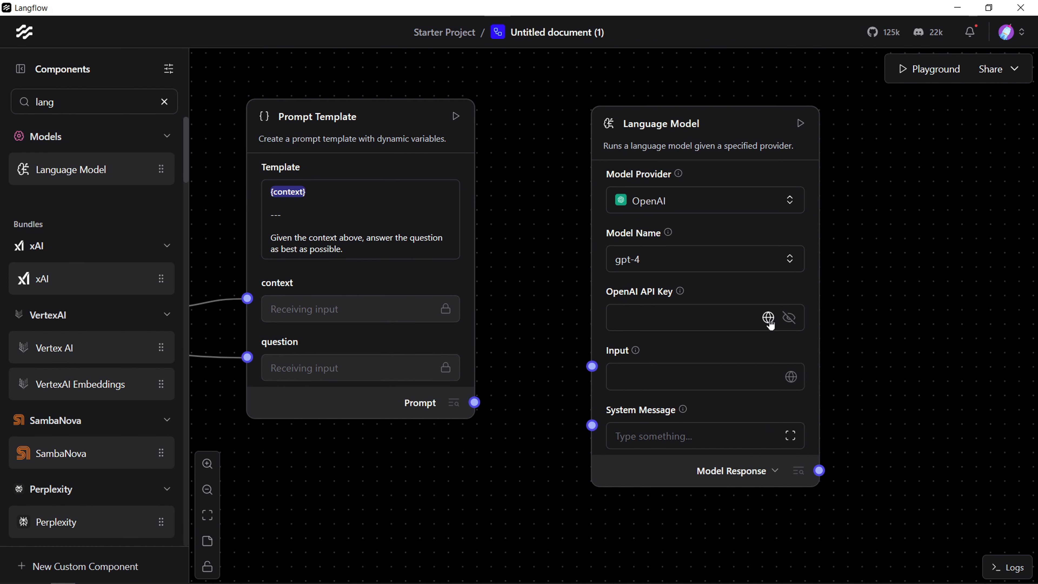
# Step: Set the Language Model's OpenAI API Key to the stored global variable openAI
pyautogui.click(768, 321)
pyautogui.click(720, 385)
pyautogui.moveTo(871, 349); pyautogui.dragTo(903, 375)
pyautogui.click(549, 481)
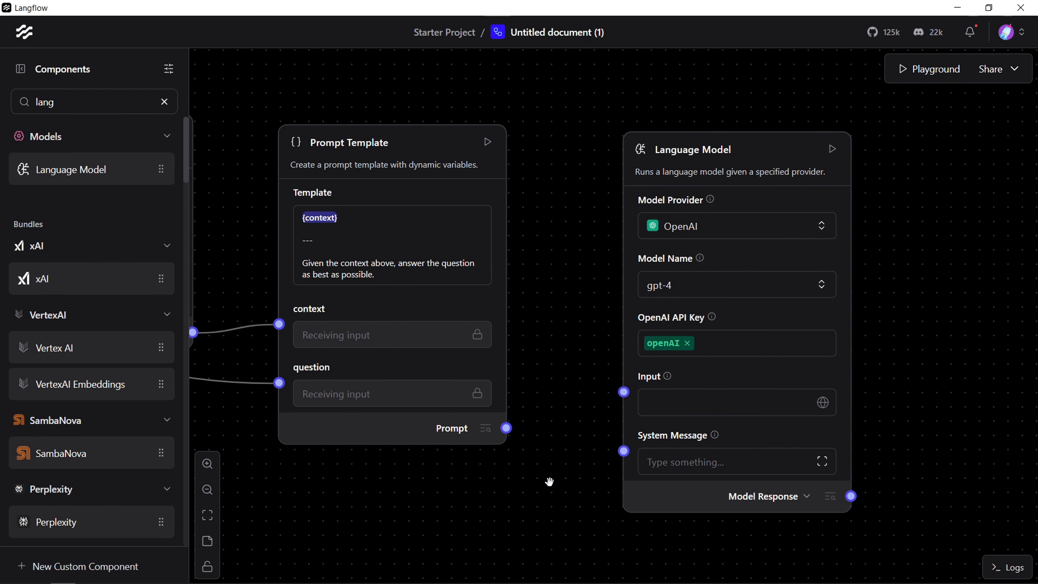
# Step: Connect the Prompt Template's Prompt output to the Language Model's Input
pyautogui.moveTo(547, 530); pyautogui.dragTo(564, 418)
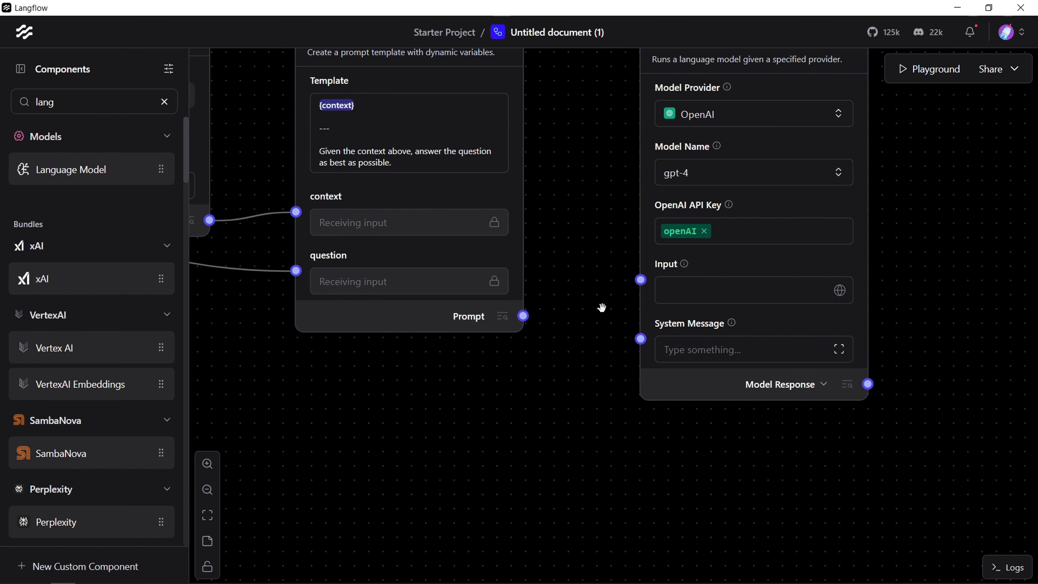
pyautogui.moveTo(579, 182); pyautogui.dragTo(589, 253)
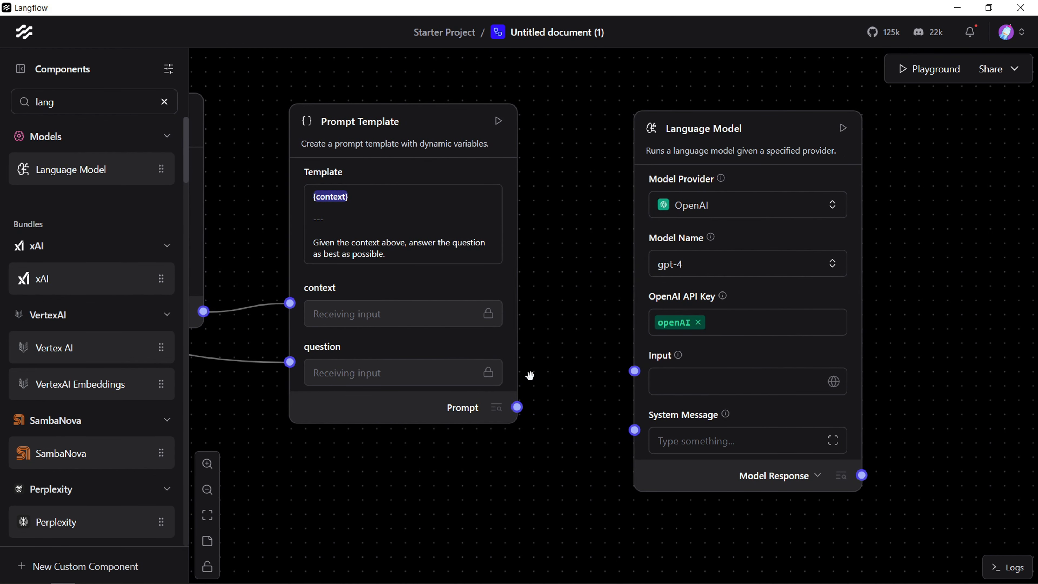
pyautogui.moveTo(517, 407); pyautogui.dragTo(637, 372)
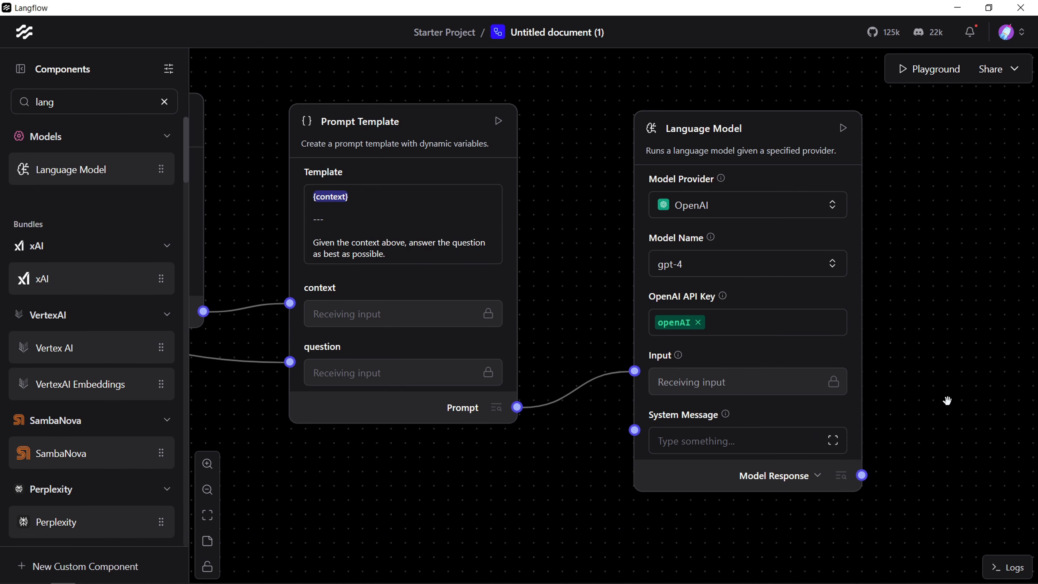
pyautogui.moveTo(947, 400); pyautogui.dragTo(881, 419)
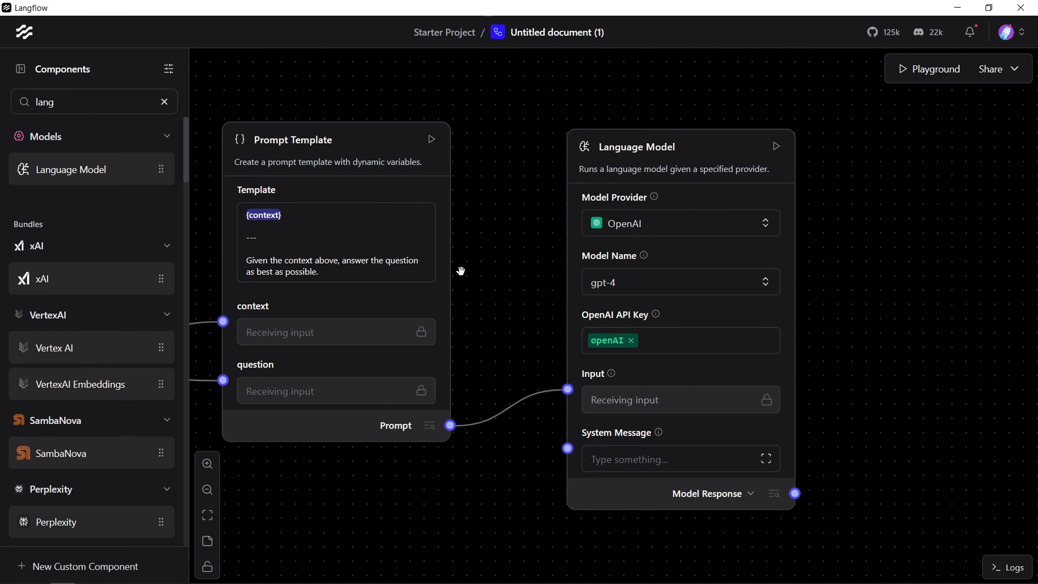
# Step: Add a Chat Output component beyond the Language Model and connect the Model Response output to it
pyautogui.click(97, 103)
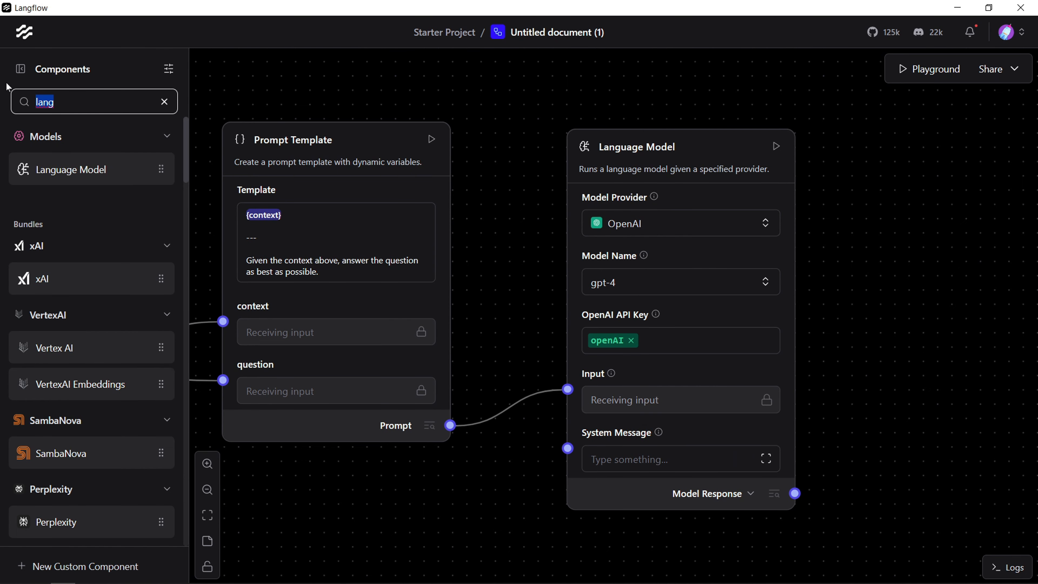
pyautogui.write('out')
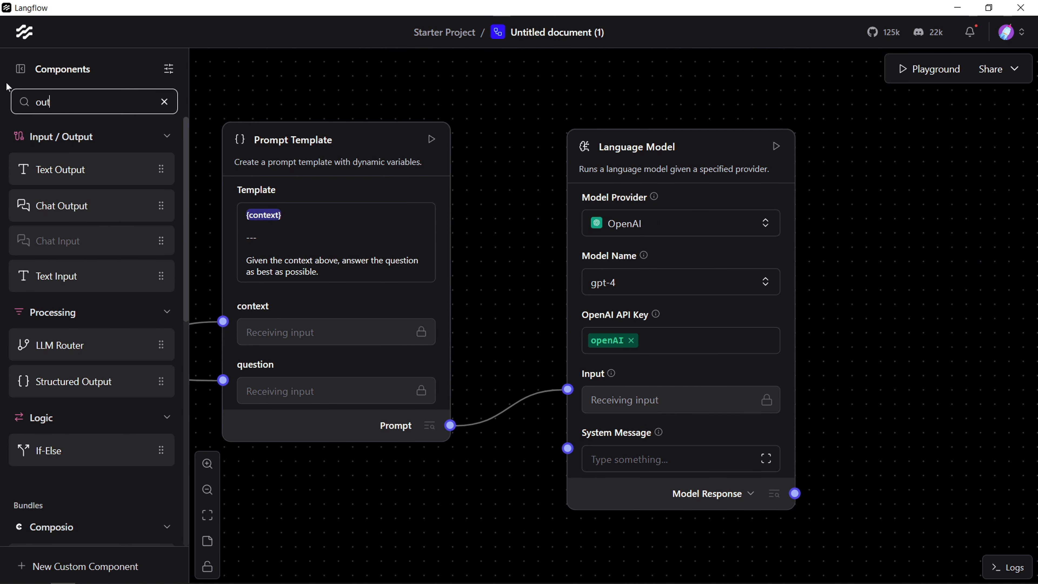
pyautogui.moveTo(92, 208); pyautogui.dragTo(944, 396)
pyautogui.moveTo(938, 469); pyautogui.dragTo(809, 394)
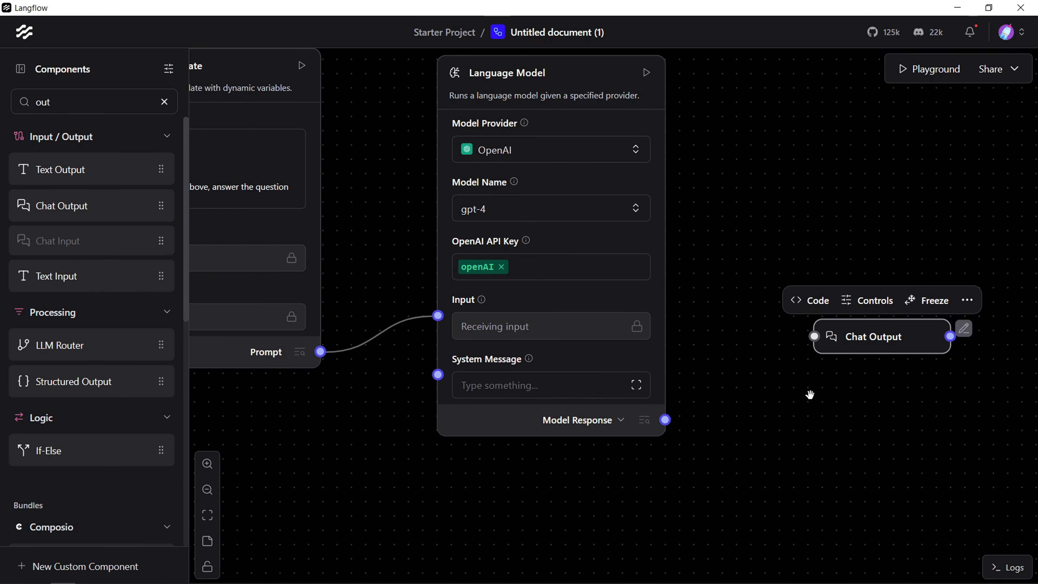
pyautogui.moveTo(814, 336); pyautogui.dragTo(678, 426)
pyautogui.click(762, 430)
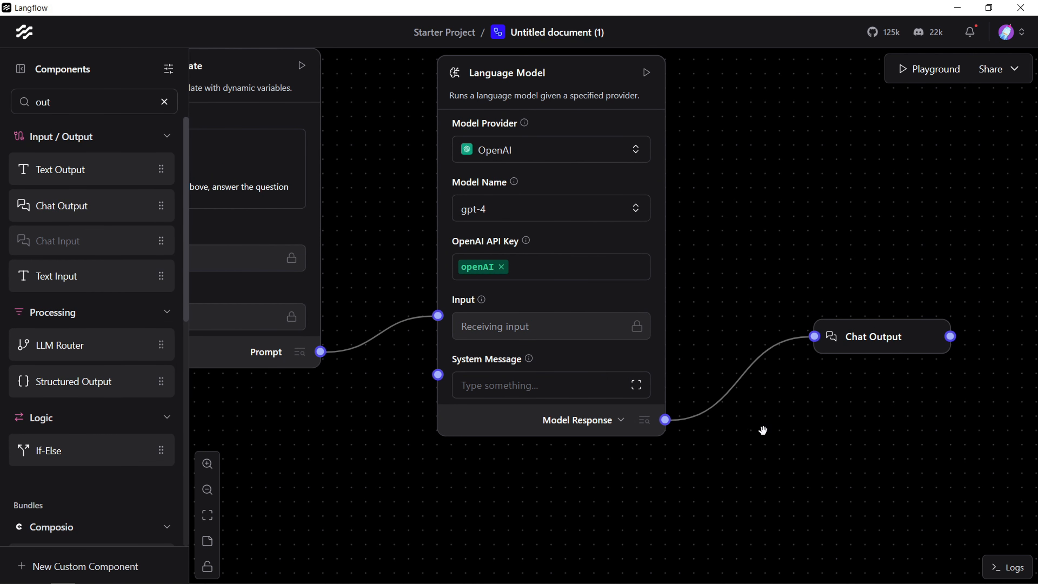
pyautogui.moveTo(844, 428)
pyautogui.mouseDown()
pyautogui.moveTo(846, 357)
pyautogui.moveTo(844, 425)
pyautogui.mouseUp()
# Step: Review the start of the query flow, where Chat Input and Embedding Model feed Chroma DB and its DataFrame goes to Parser
pyautogui.moveTo(561, 527); pyautogui.dragTo(839, 476)
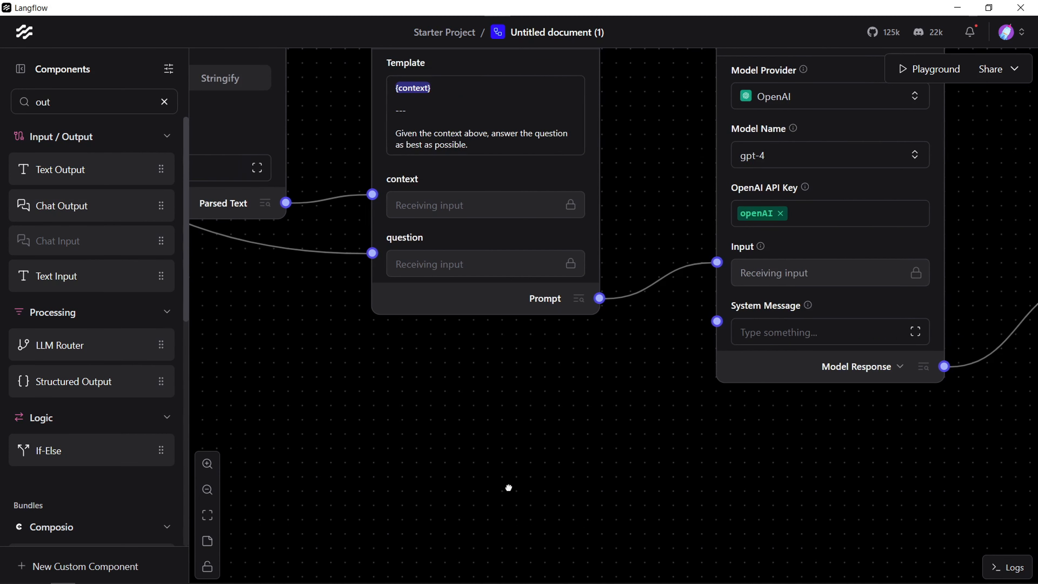
pyautogui.moveTo(507, 487); pyautogui.dragTo(915, 572)
pyautogui.moveTo(412, 370); pyautogui.dragTo(857, 539)
pyautogui.moveTo(488, 419); pyautogui.dragTo(563, 225)
pyautogui.moveTo(708, 459); pyautogui.dragTo(760, 540)
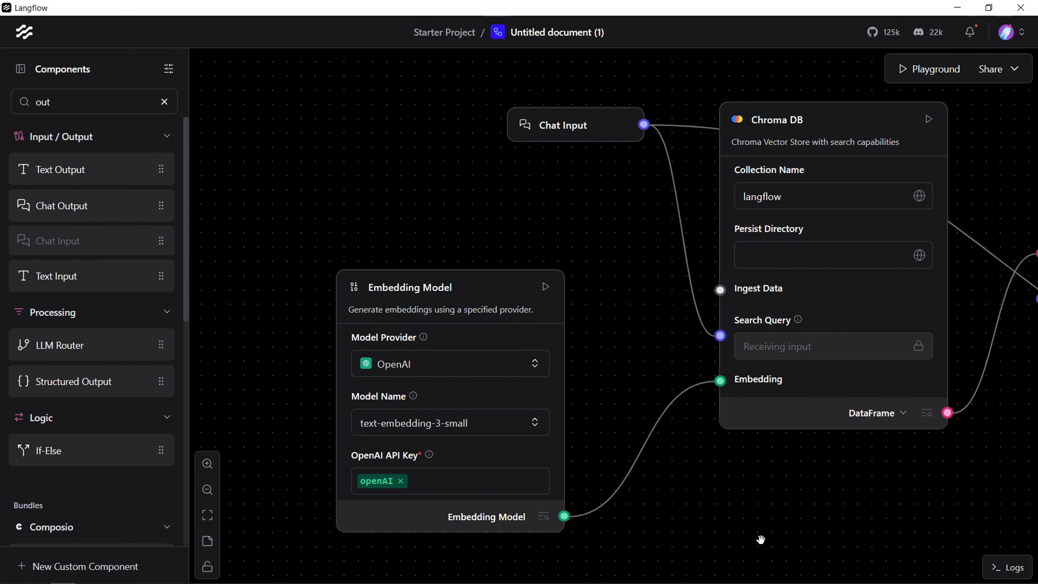
pyautogui.moveTo(647, 259); pyautogui.dragTo(546, 270)
pyautogui.moveTo(445, 92); pyautogui.dragTo(433, 207)
pyautogui.moveTo(488, 319); pyautogui.dragTo(397, 311)
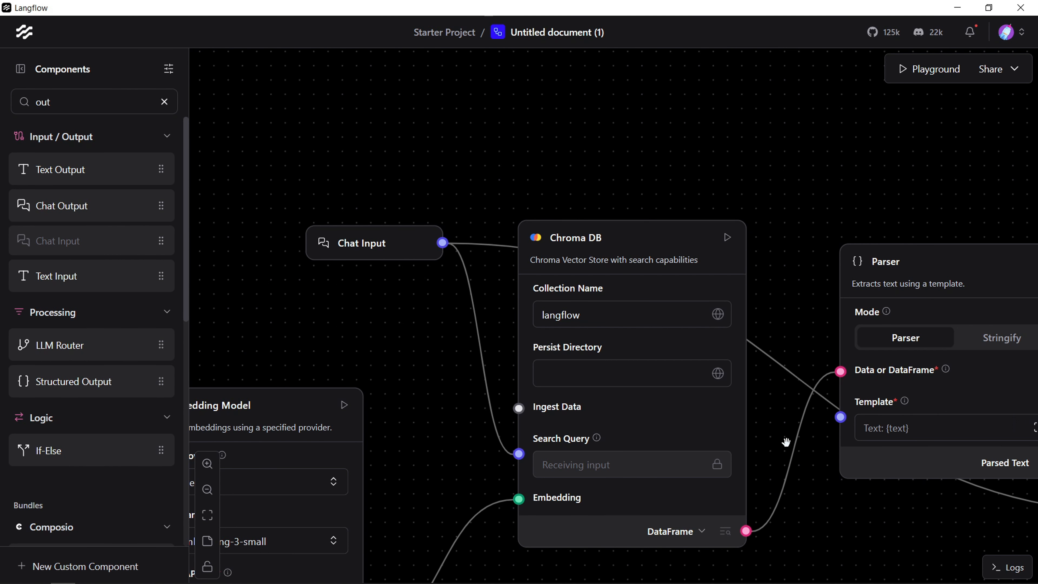
pyautogui.moveTo(424, 327); pyautogui.dragTo(404, 242)
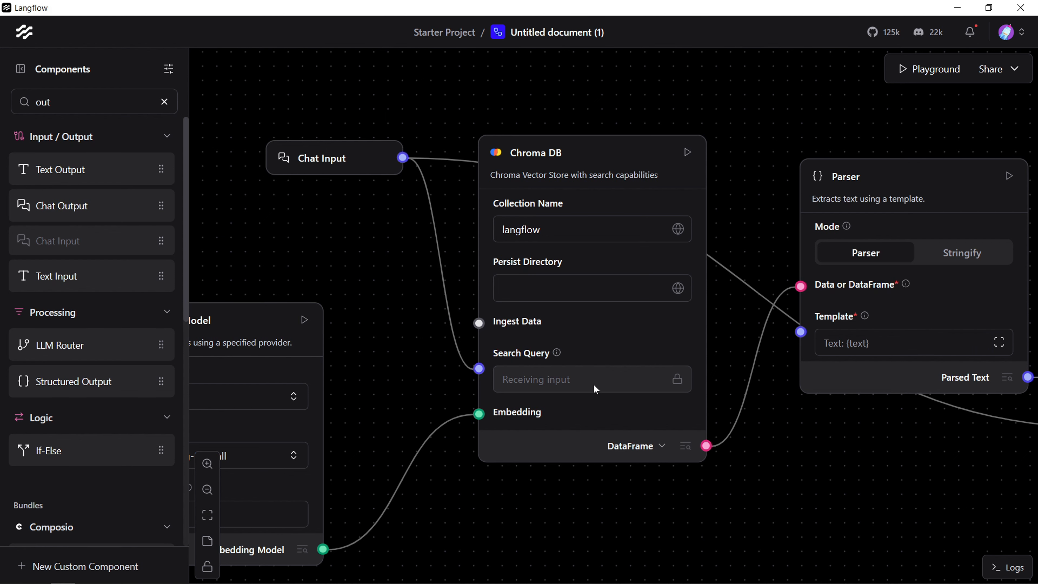
# Step: Switch to the Excalidraw whiteboard in the browser and examine the diagrams of answering with and without a retriever
pyautogui.click(94, 574)
pyautogui.scroll(4, 762, 253)
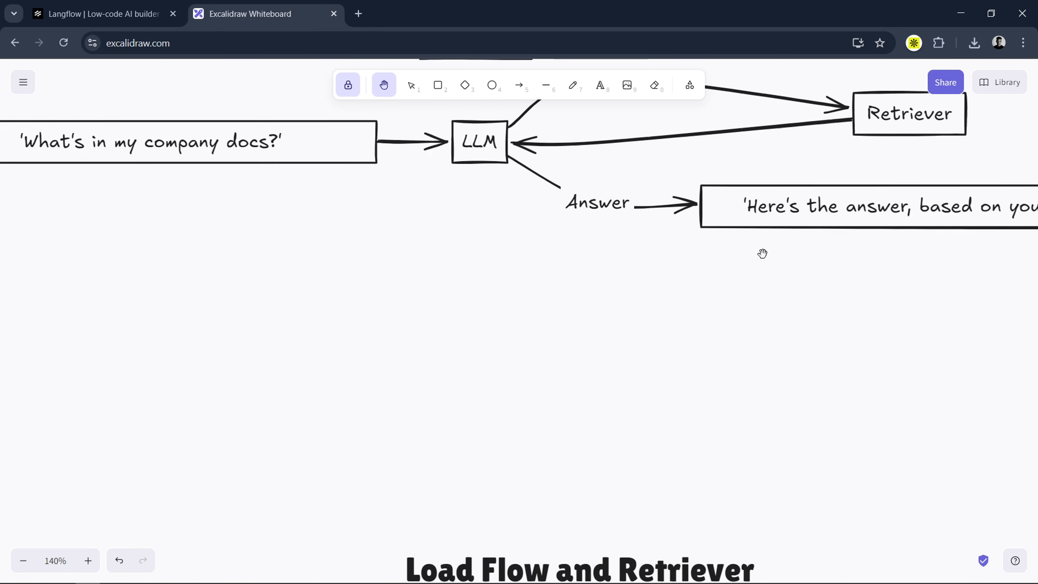
pyautogui.scroll(8, 762, 253)
pyautogui.hscroll(2, 376, 417)
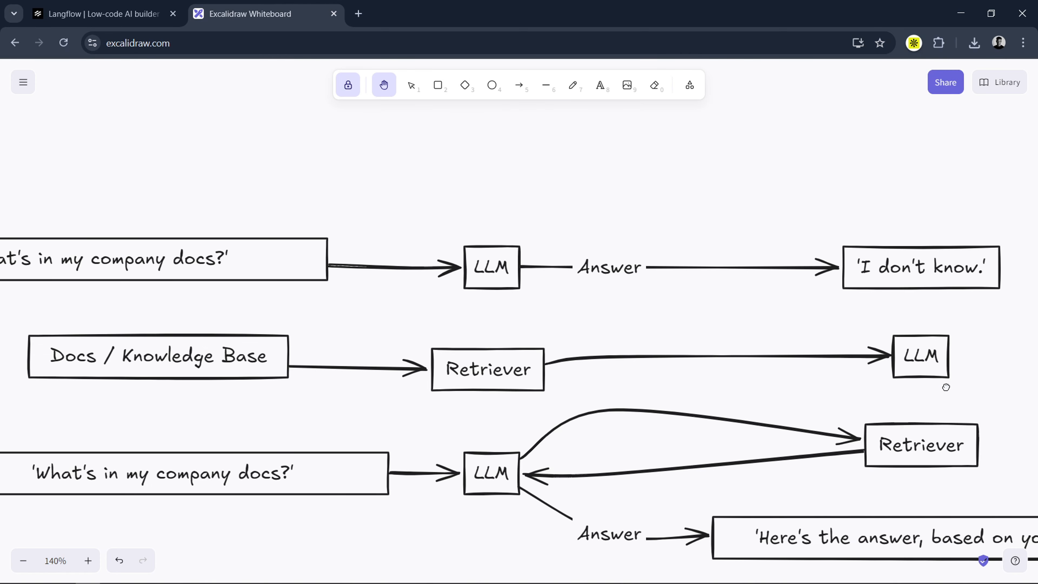
pyautogui.scroll(-4, 433, 447)
pyautogui.hscroll(2, 128, 332)
pyautogui.hscroll(-5, 159, 419)
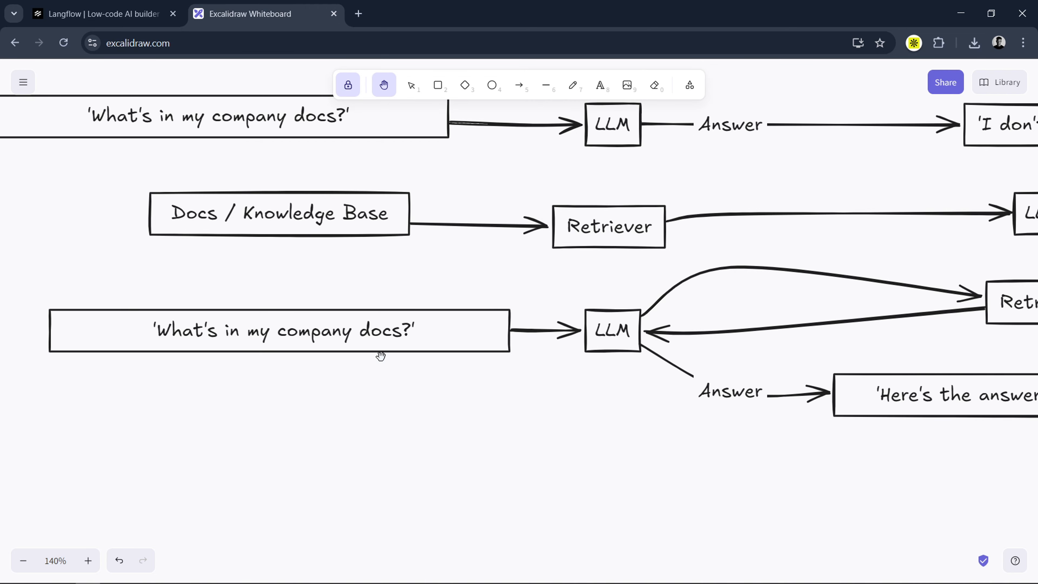
pyautogui.hscroll(7, 417, 399)
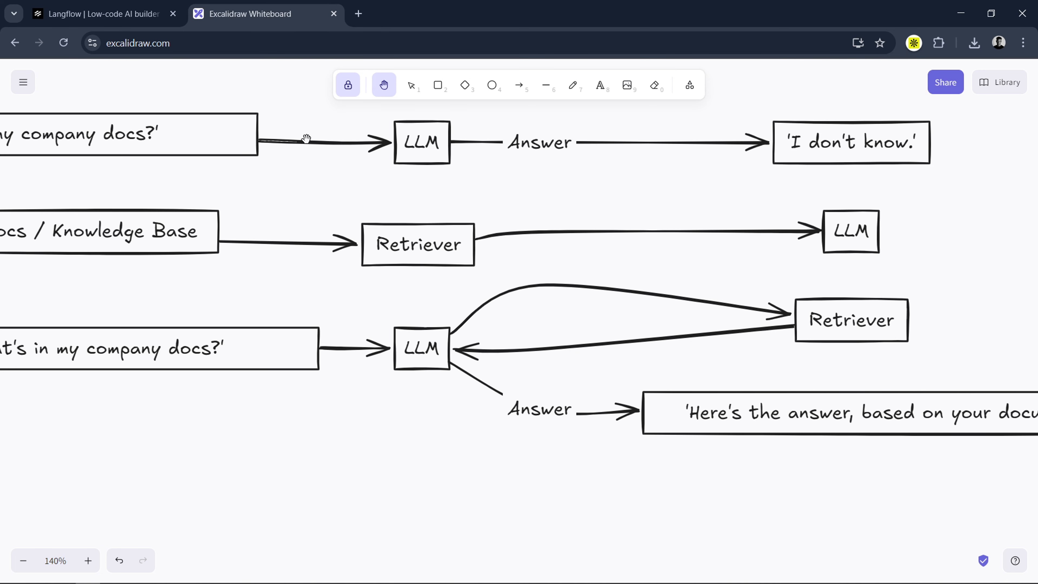
pyautogui.click(107, 14)
pyautogui.click(281, 12)
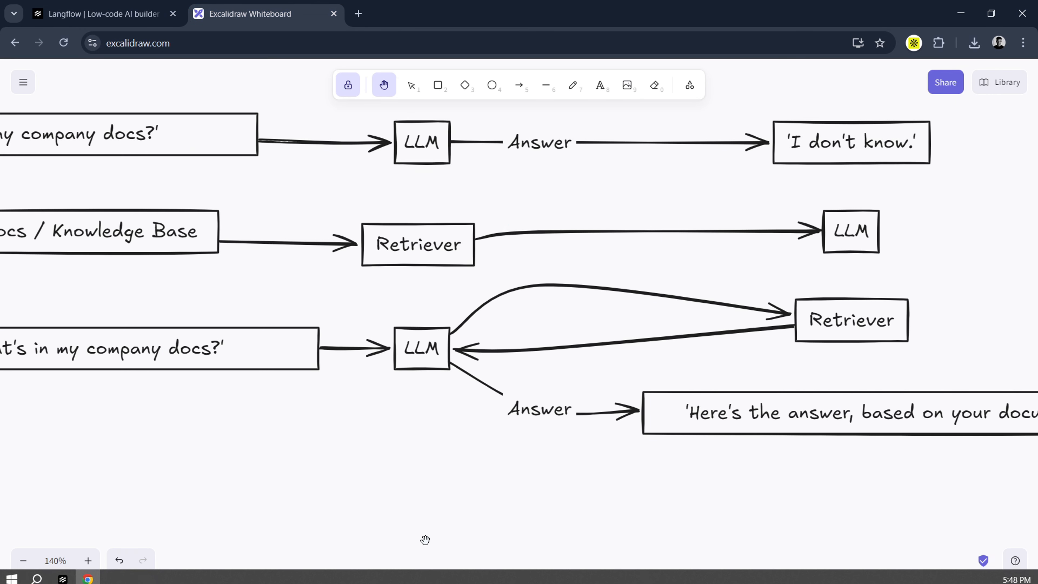
# Step: Return to Langflow and trace the query flow from Chroma DB through Parser, Prompt Template and Language Model to Chat Output
pyautogui.click(60, 580)
pyautogui.moveTo(989, 394); pyautogui.dragTo(886, 465)
pyautogui.moveTo(1029, 437); pyautogui.dragTo(956, 494)
pyautogui.moveTo(825, 439); pyautogui.dragTo(770, 397)
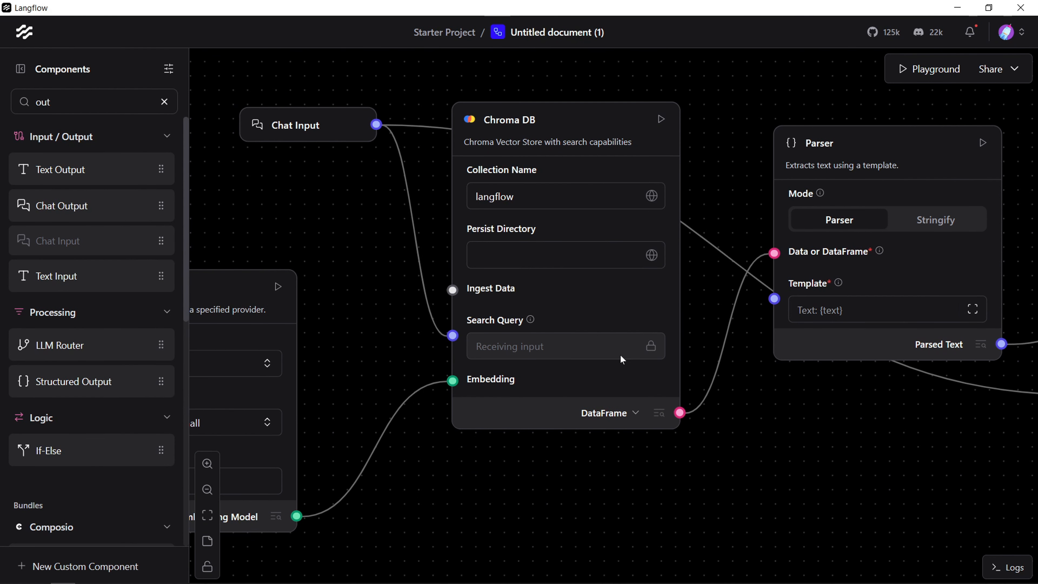
pyautogui.moveTo(854, 424); pyautogui.dragTo(731, 458)
pyautogui.moveTo(941, 505); pyautogui.dragTo(588, 480)
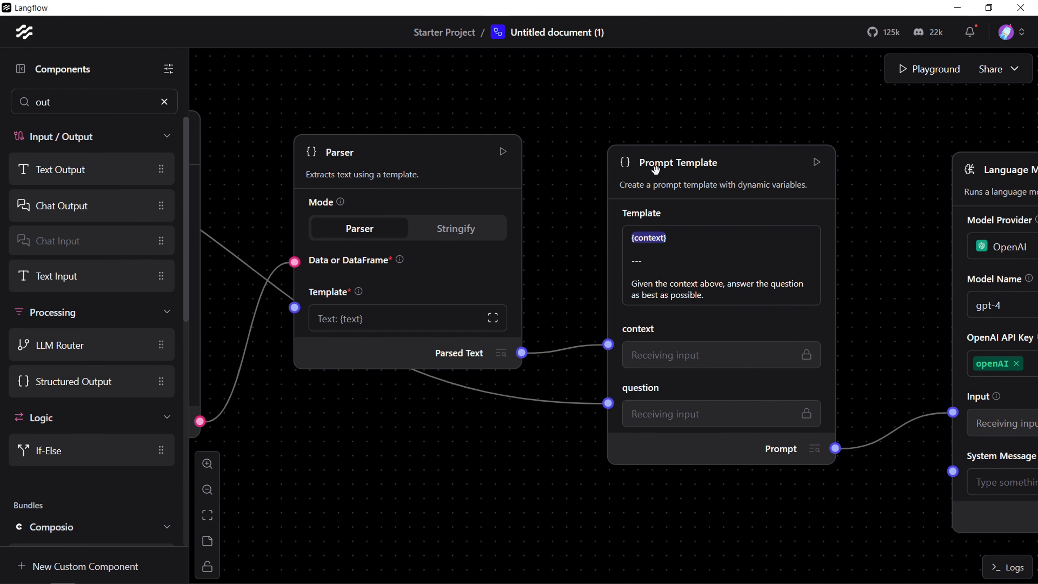
pyautogui.moveTo(816, 526); pyautogui.dragTo(632, 526)
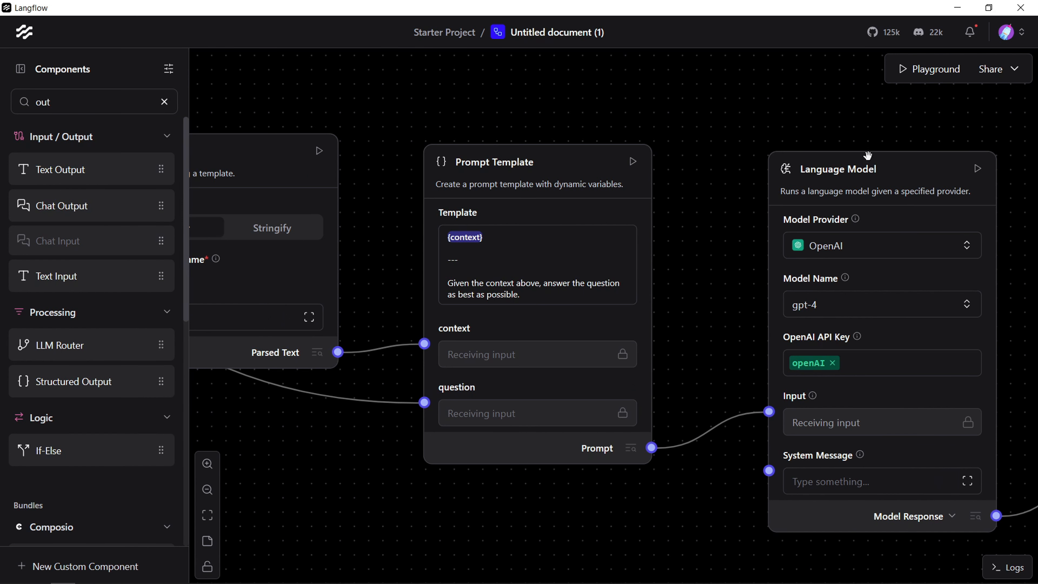
pyautogui.moveTo(741, 302); pyautogui.dragTo(581, 311)
pyautogui.moveTo(890, 338); pyautogui.dragTo(762, 322)
pyautogui.moveTo(743, 364); pyautogui.dragTo(753, 280)
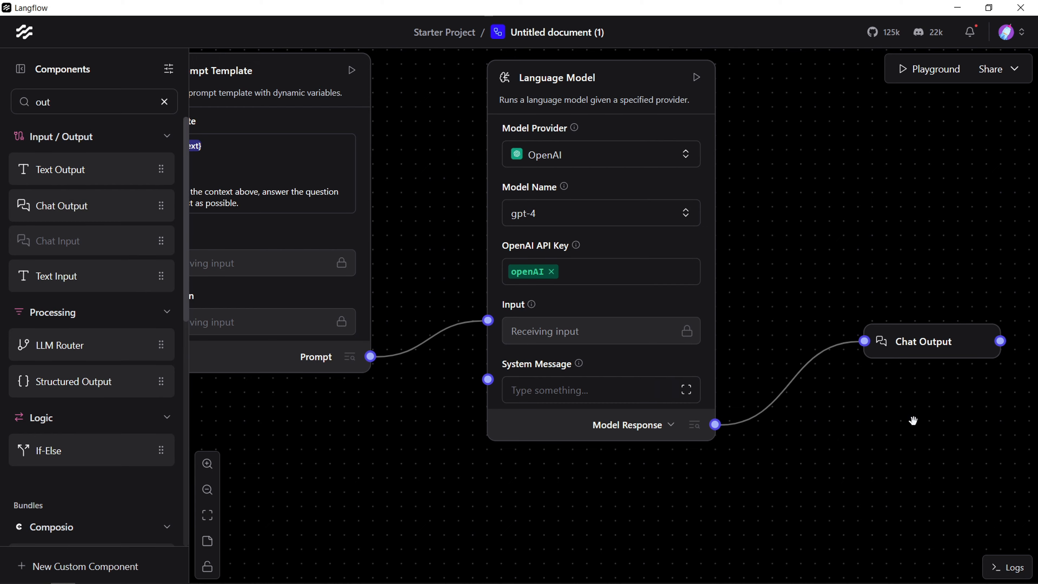
pyautogui.moveTo(921, 461); pyautogui.dragTo(836, 414)
# Step: Open the Playground and send the chat message "what is in my document ?" to test the flow
pyautogui.moveTo(582, 468); pyautogui.dragTo(972, 407)
pyautogui.moveTo(528, 421); pyautogui.dragTo(838, 432)
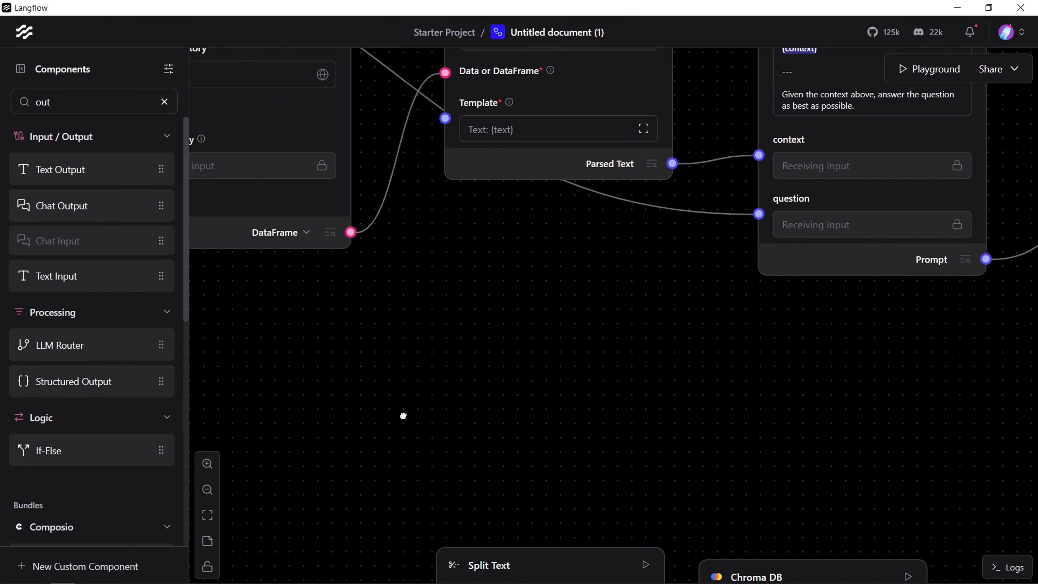
pyautogui.moveTo(443, 526); pyautogui.dragTo(474, 179)
pyautogui.click(548, 329)
pyautogui.moveTo(254, 80); pyautogui.dragTo(684, 183)
pyautogui.moveTo(769, 566); pyautogui.dragTo(761, 550)
pyautogui.click(937, 69)
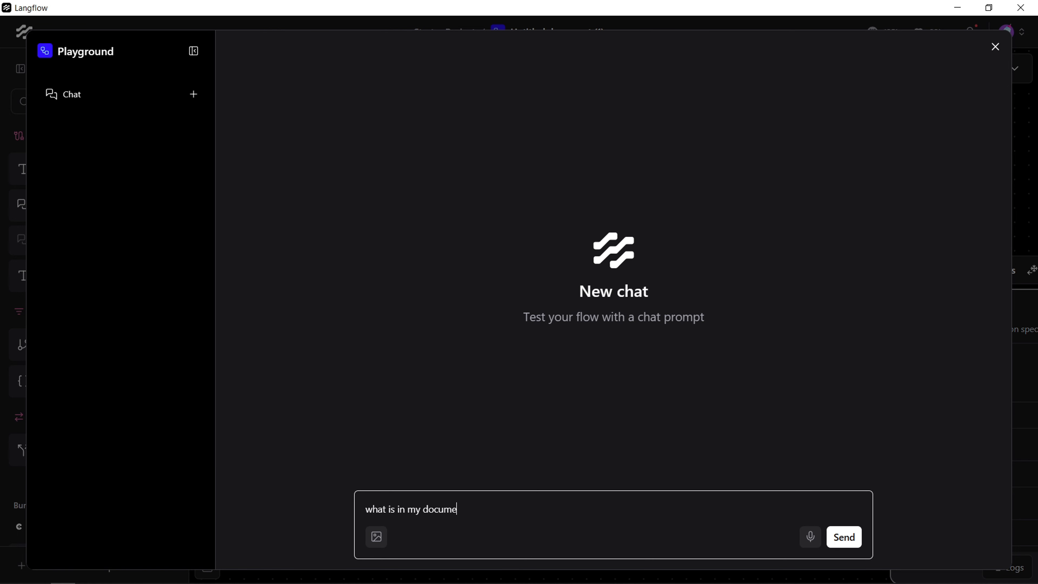
pyautogui.press('Return')
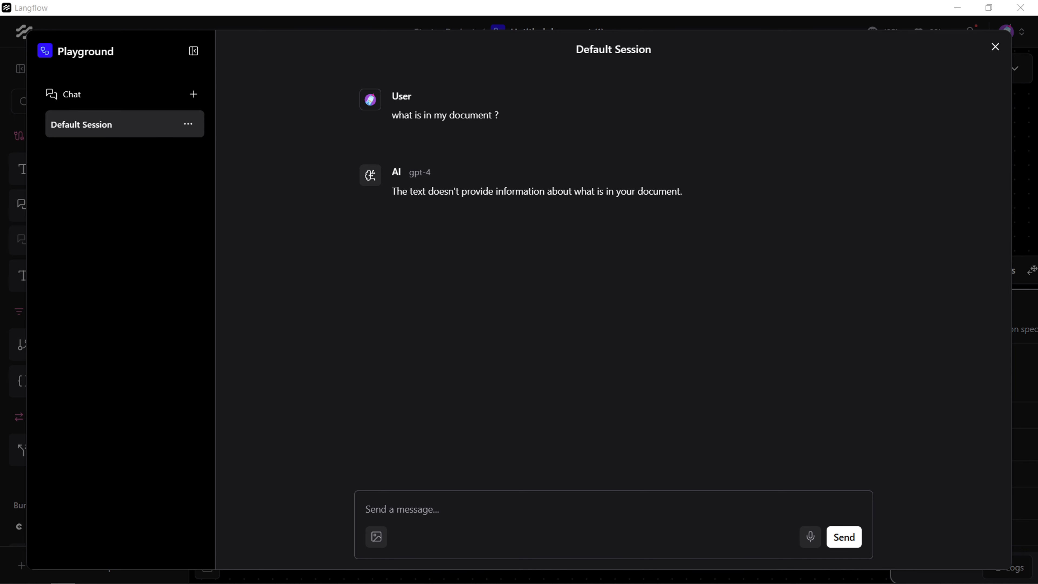
pyautogui.moveTo(523, 213)
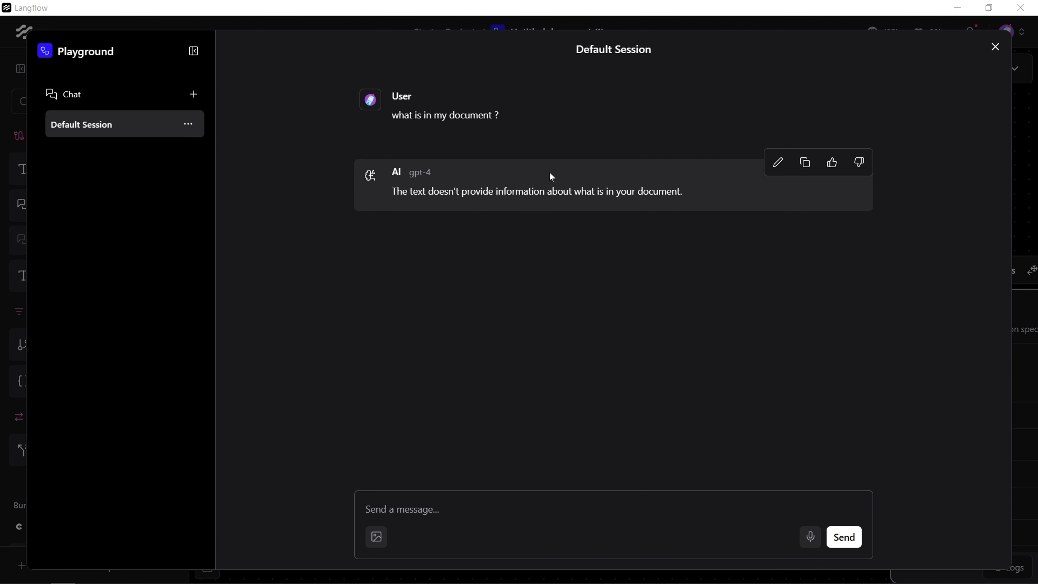
# Step: Close the Playground and delete an uploaded file from the File component's My Files list
pyautogui.click(995, 47)
pyautogui.moveTo(497, 239); pyautogui.dragTo(423, 124)
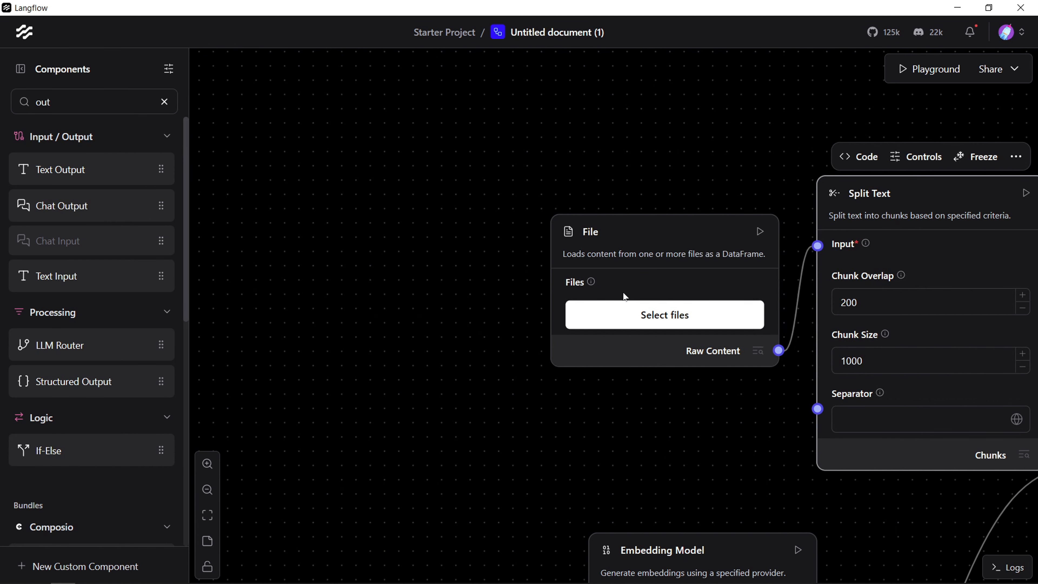
pyautogui.click(739, 326)
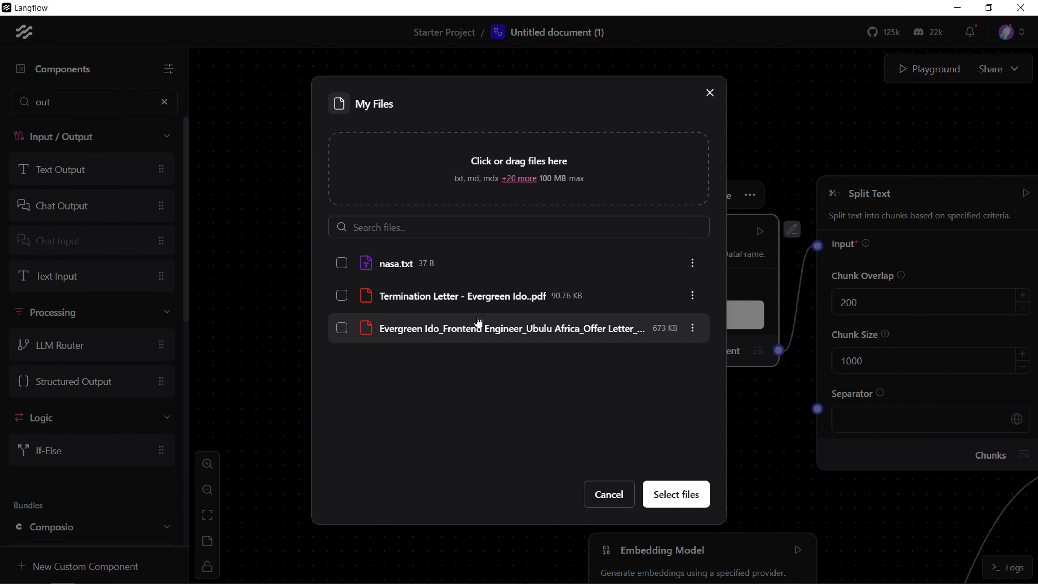
pyautogui.click(691, 295)
pyautogui.click(670, 363)
pyautogui.click(650, 335)
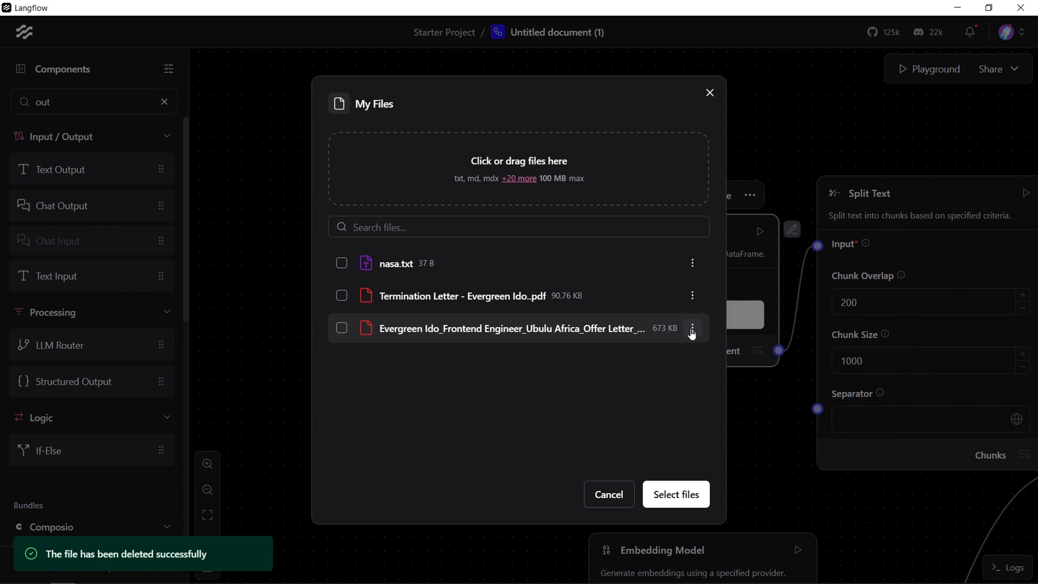
# Step: Upload HR_Policies.docx from the Downloads folder and select it as the File component's input
pyautogui.press('Escape')
pyautogui.click(602, 313)
pyautogui.click(483, 155)
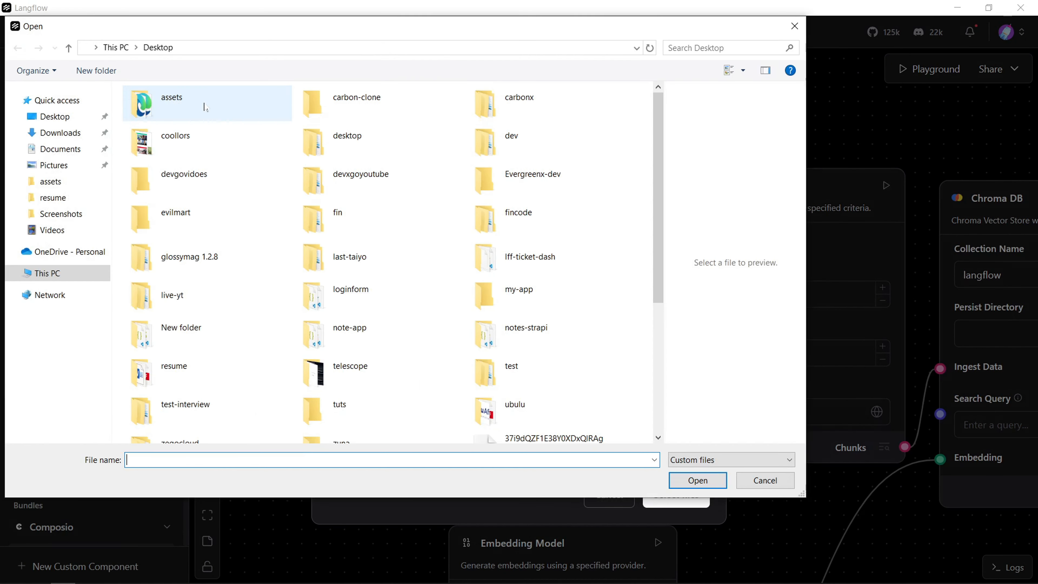
pyautogui.click(57, 133)
pyautogui.doubleClick(584, 327)
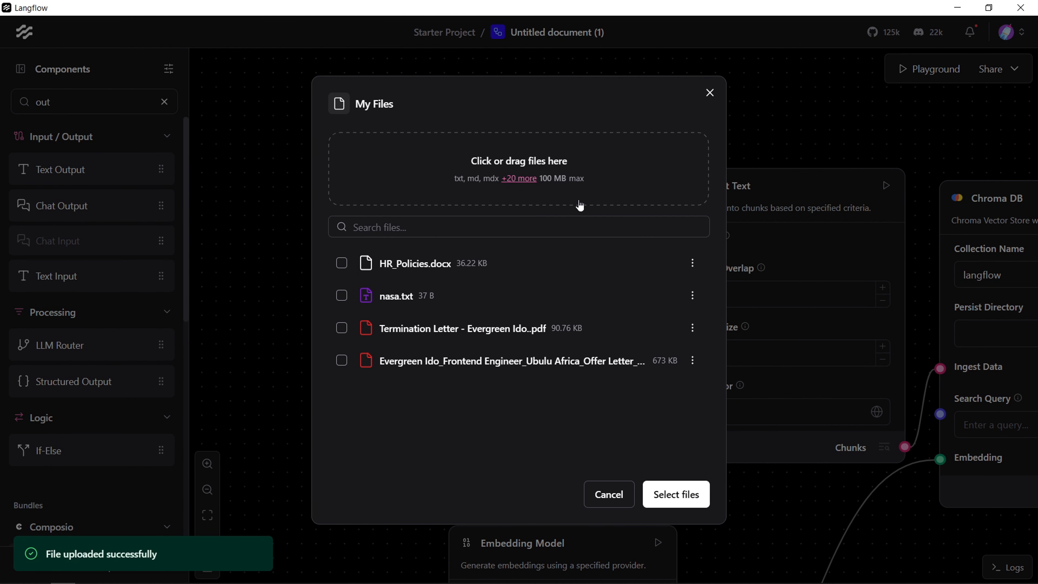
pyautogui.click(341, 263)
pyautogui.click(699, 505)
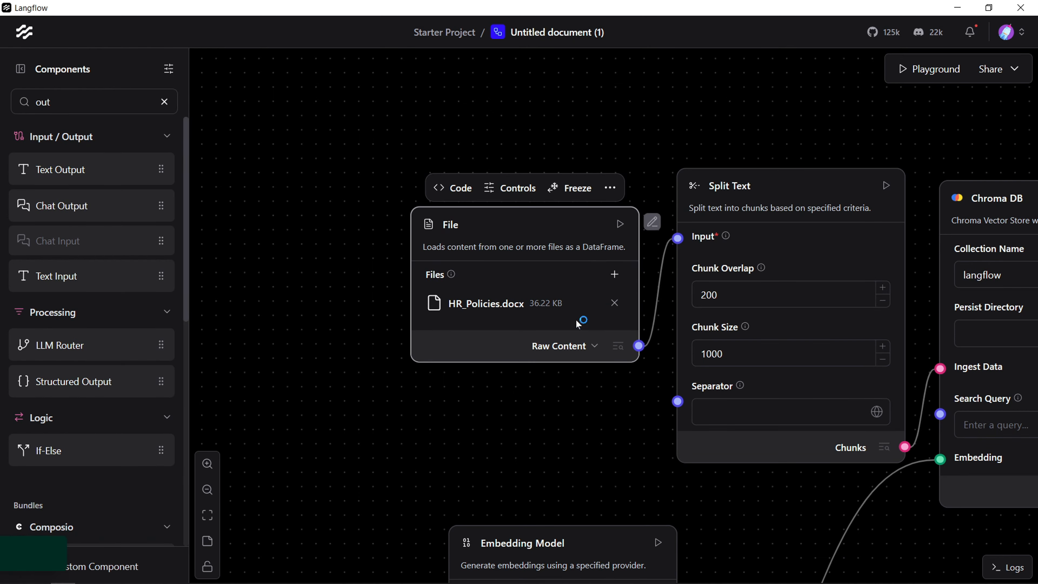
# Step: Upload HR_Policies (1).docx as a second file and add it to the File component alongside HR_Policies.docx
pyautogui.click(613, 284)
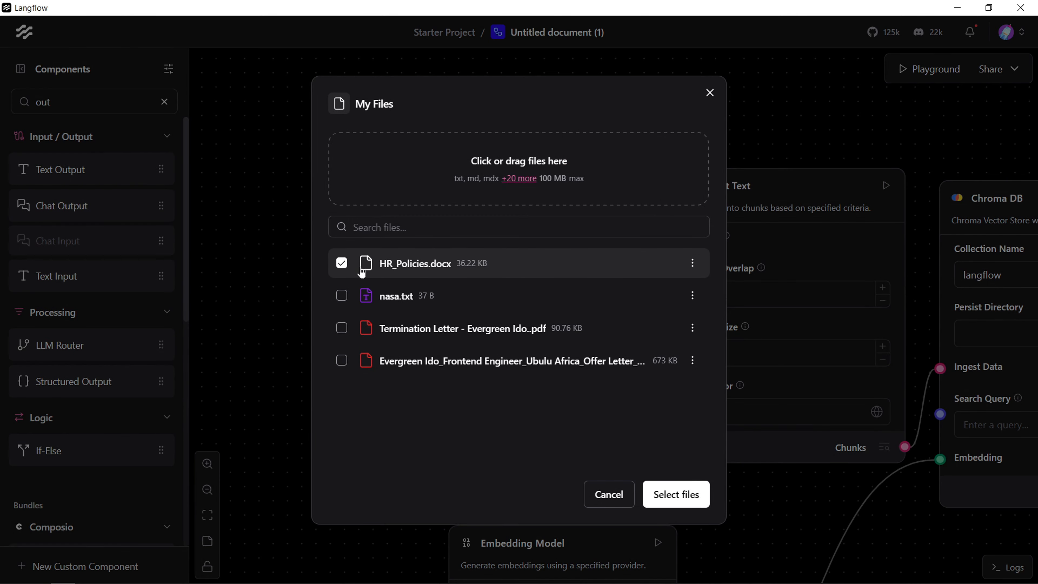
pyautogui.click(559, 179)
pyautogui.click(200, 110)
pyautogui.doubleClick(201, 110)
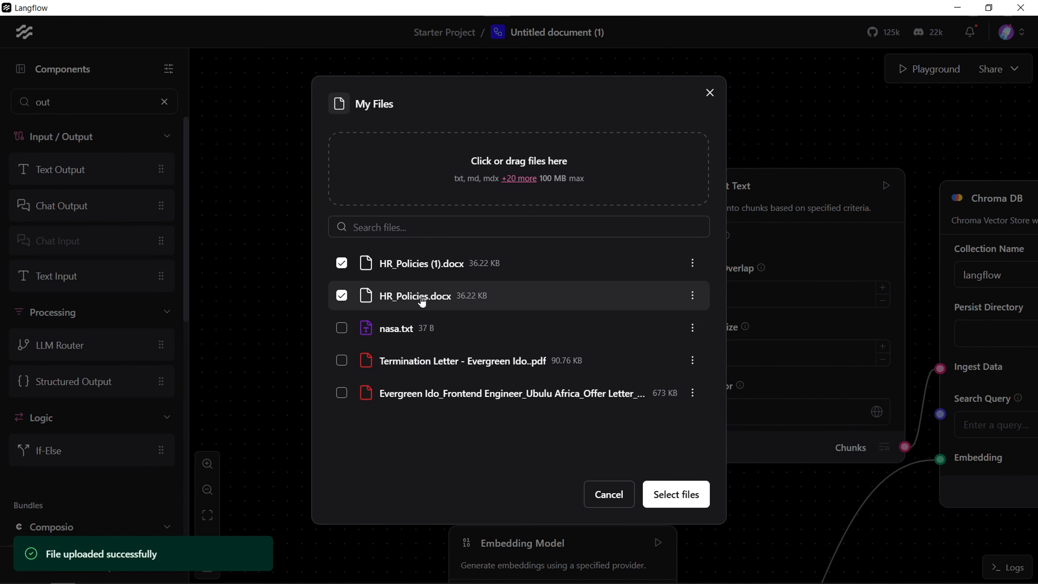
pyautogui.click(675, 494)
# Step: Move the File component farther from Split Text and connect its Files output to Split Text's Input
pyautogui.moveTo(669, 470); pyautogui.dragTo(311, 275)
pyautogui.moveTo(808, 381); pyautogui.dragTo(699, 491)
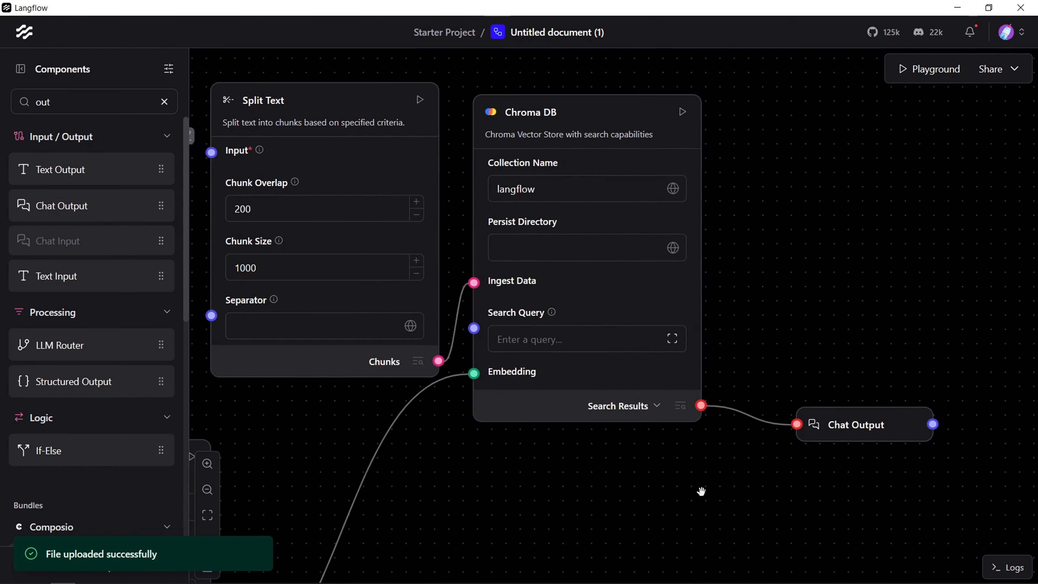
pyautogui.moveTo(266, 470); pyautogui.dragTo(541, 428)
pyautogui.moveTo(372, 349); pyautogui.dragTo(602, 514)
pyautogui.moveTo(672, 497); pyautogui.dragTo(481, 457)
pyautogui.moveTo(907, 516); pyautogui.dragTo(908, 509)
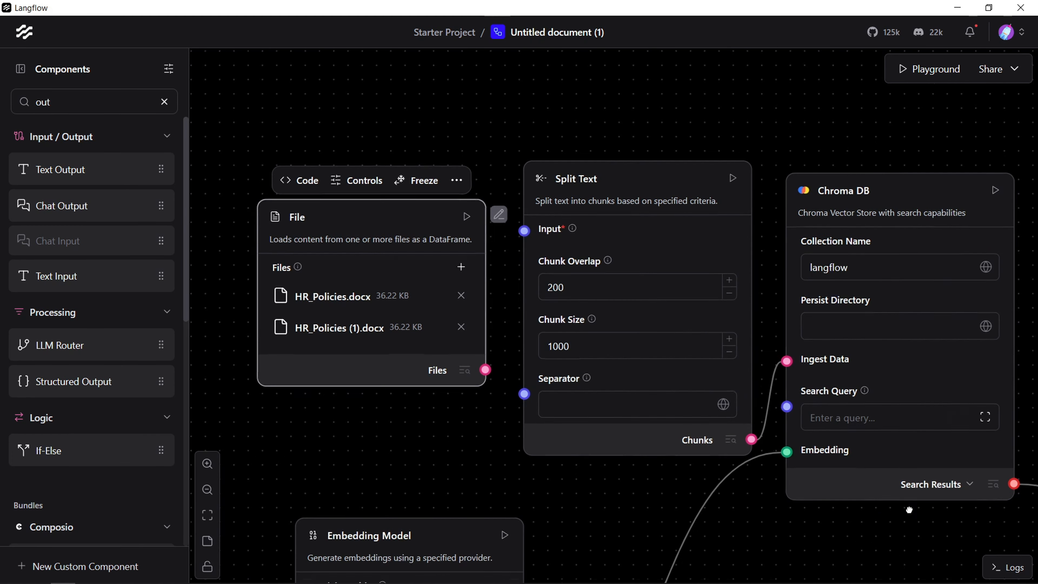
pyautogui.click(637, 404)
pyautogui.moveTo(606, 537); pyautogui.dragTo(688, 581)
pyautogui.moveTo(475, 265); pyautogui.dragTo(355, 267)
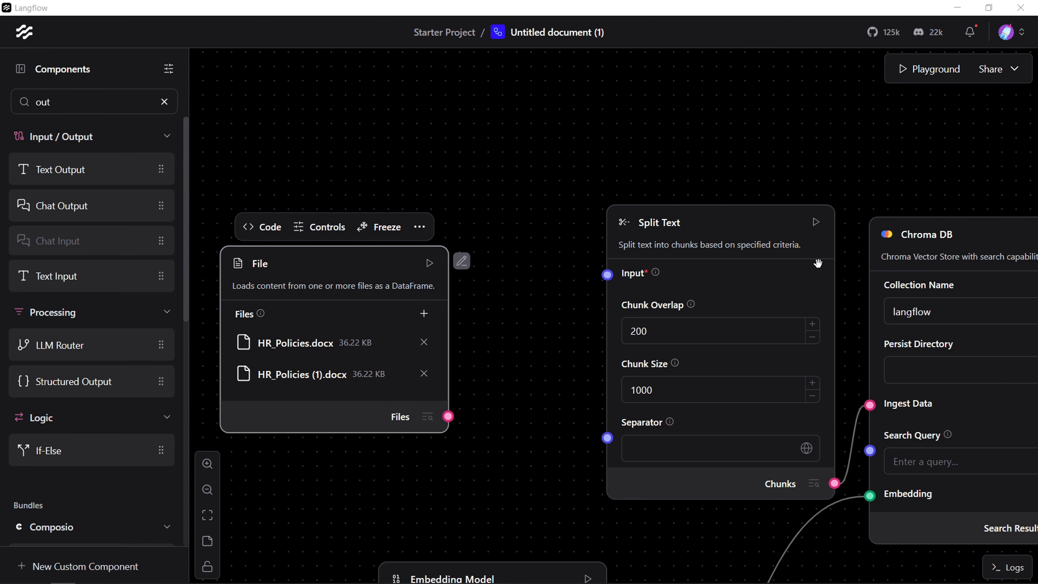
pyautogui.moveTo(448, 416); pyautogui.dragTo(607, 274)
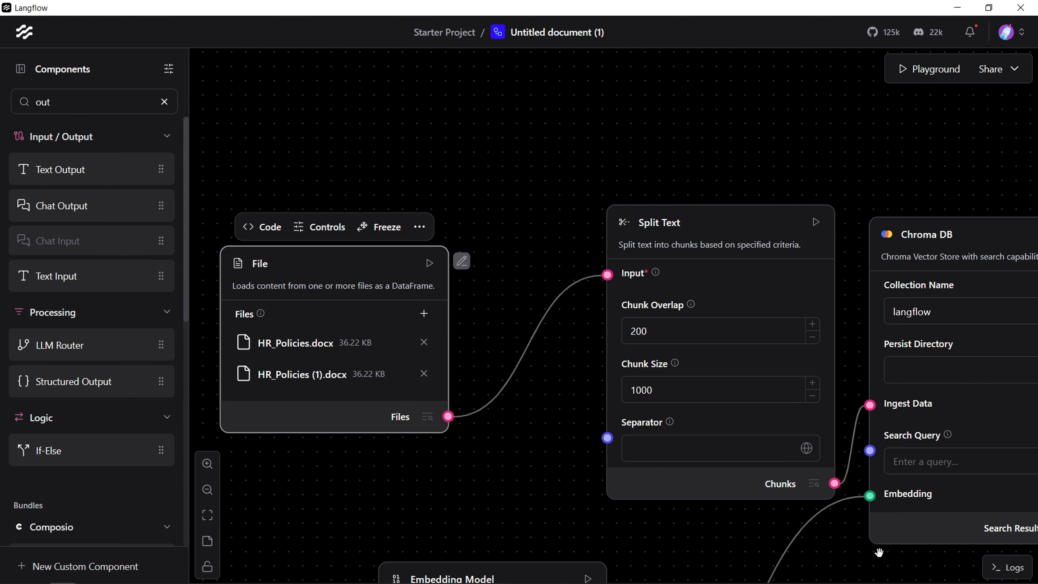
# Step: Run the ingestion flow's Chroma DB component to load the split HR policy files into the langflow collection
pyautogui.moveTo(878, 553); pyautogui.dragTo(760, 470)
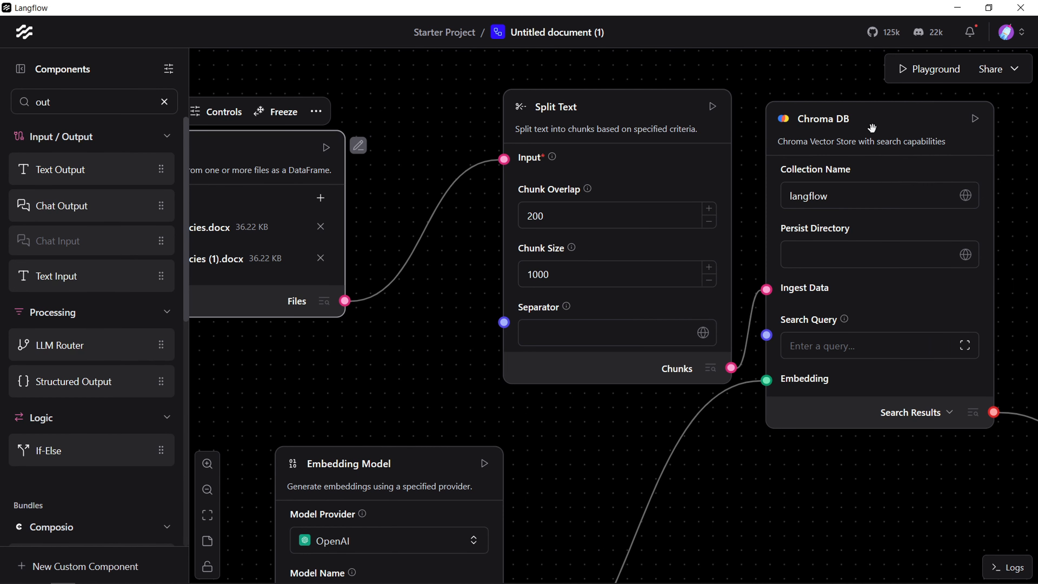
pyautogui.moveTo(910, 461); pyautogui.dragTo(725, 428)
pyautogui.scroll(5, 942, 303)
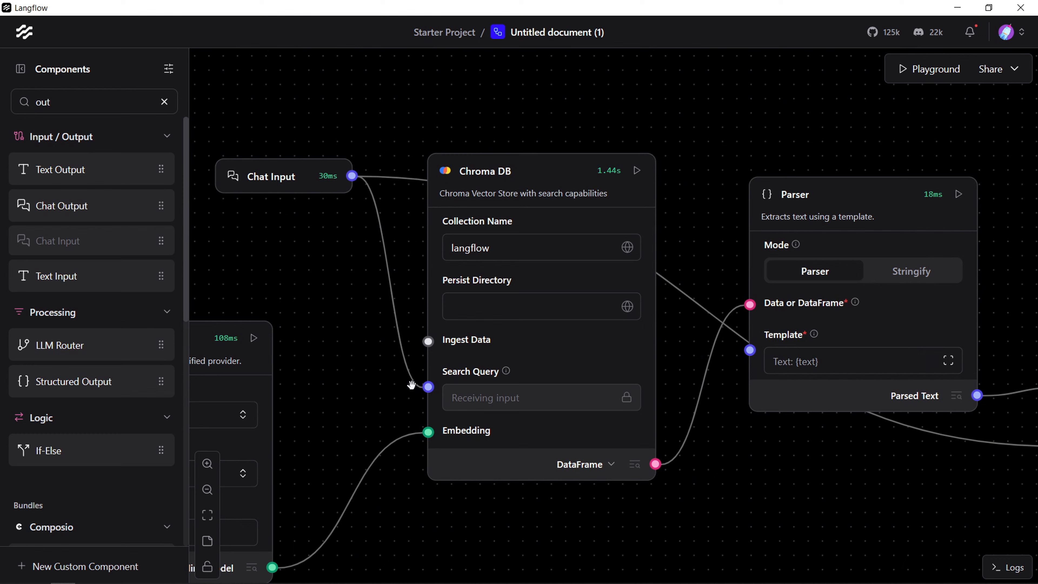
pyautogui.moveTo(762, 501); pyautogui.dragTo(318, 216)
pyautogui.moveTo(561, 526); pyautogui.dragTo(855, 320)
pyautogui.moveTo(800, 215); pyautogui.dragTo(637, 450)
pyautogui.moveTo(728, 425); pyautogui.dragTo(698, 94)
pyautogui.moveTo(957, 278); pyautogui.dragTo(960, 274)
pyautogui.moveTo(245, 469); pyautogui.dragTo(304, 468)
pyautogui.click(964, 207)
pyautogui.moveTo(595, 516); pyautogui.dragTo(565, 401)
pyautogui.moveTo(897, 493); pyautogui.dragTo(779, 541)
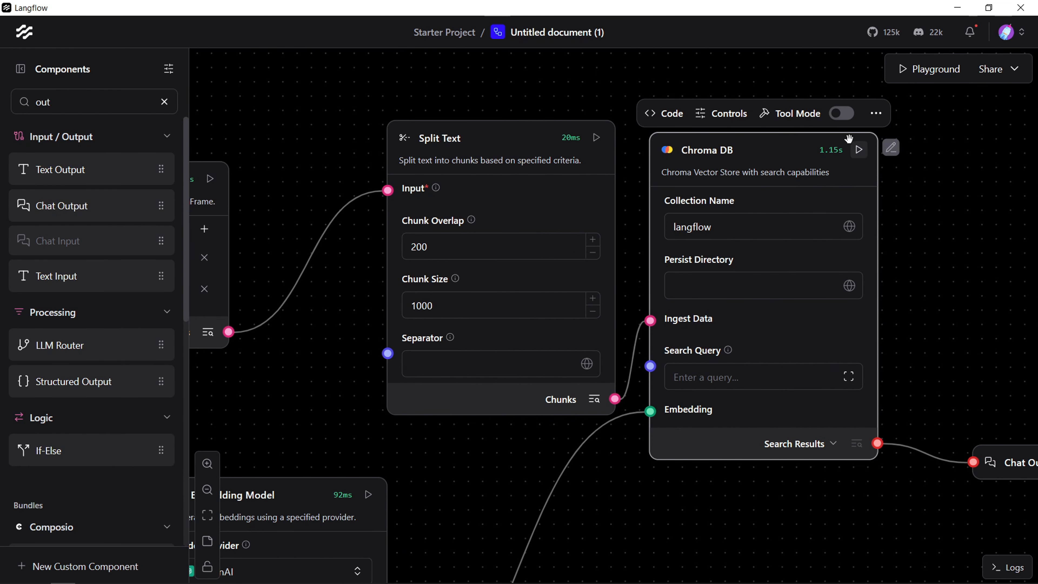
pyautogui.click(859, 150)
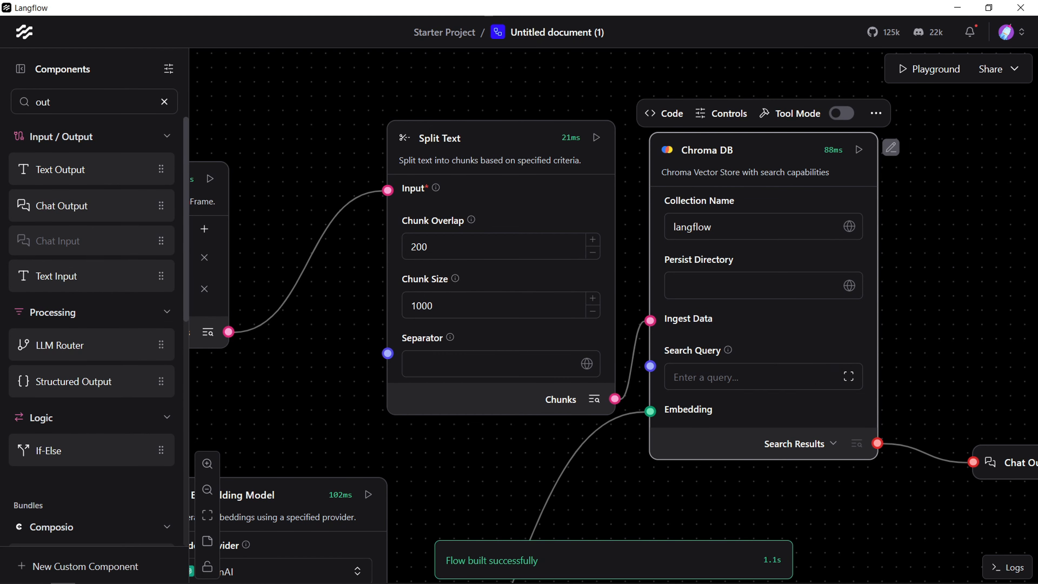
# Step: Delete the Default Session in the Playground and send the message "what is in my document" in a new chat
pyautogui.moveTo(834, 525); pyautogui.dragTo(699, 550)
pyautogui.moveTo(863, 92); pyautogui.dragTo(814, 274)
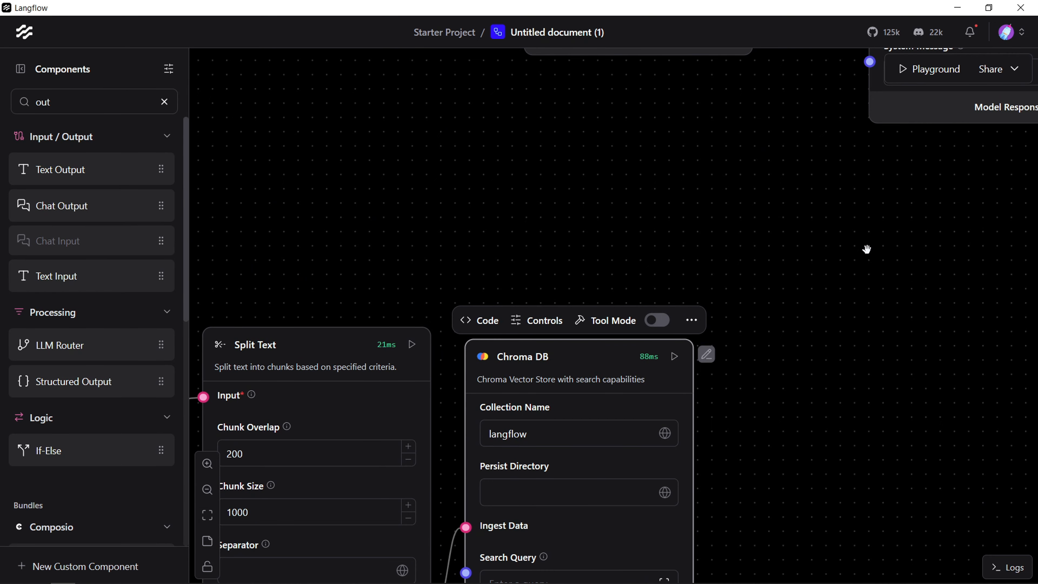
pyautogui.click(933, 78)
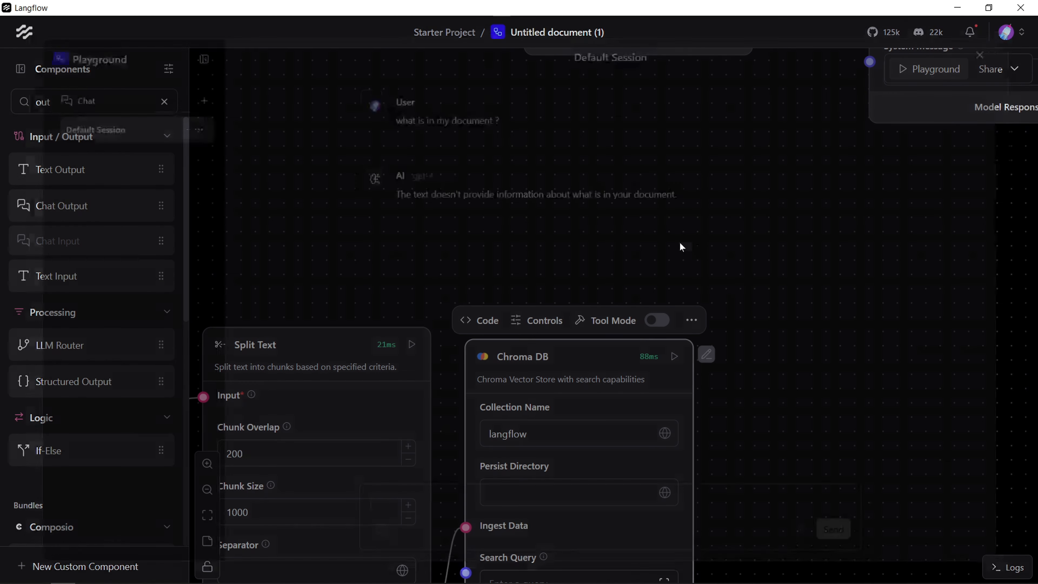
pyautogui.click(188, 123)
pyautogui.click(245, 180)
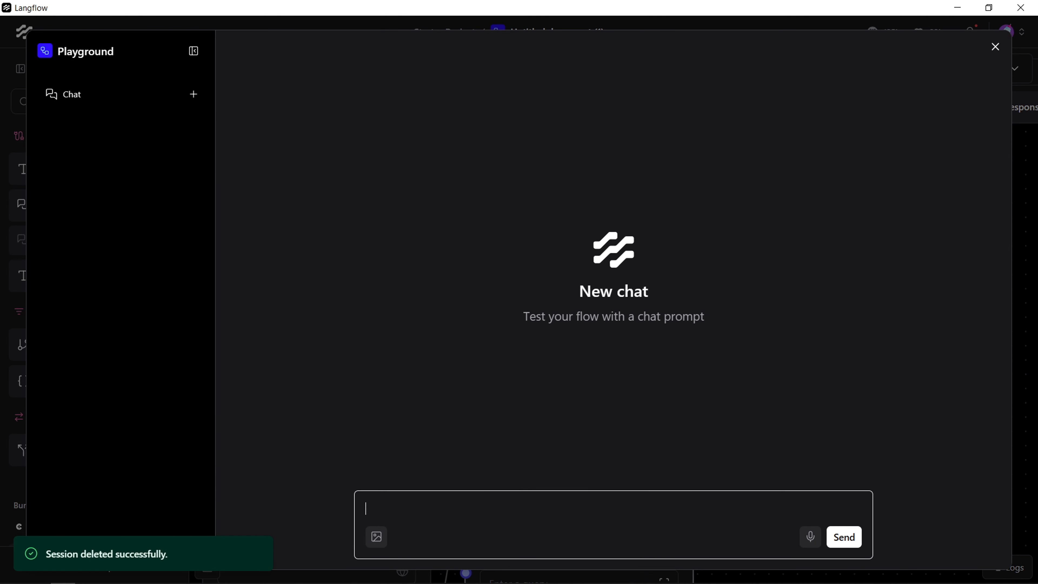
pyautogui.write('is in my document')
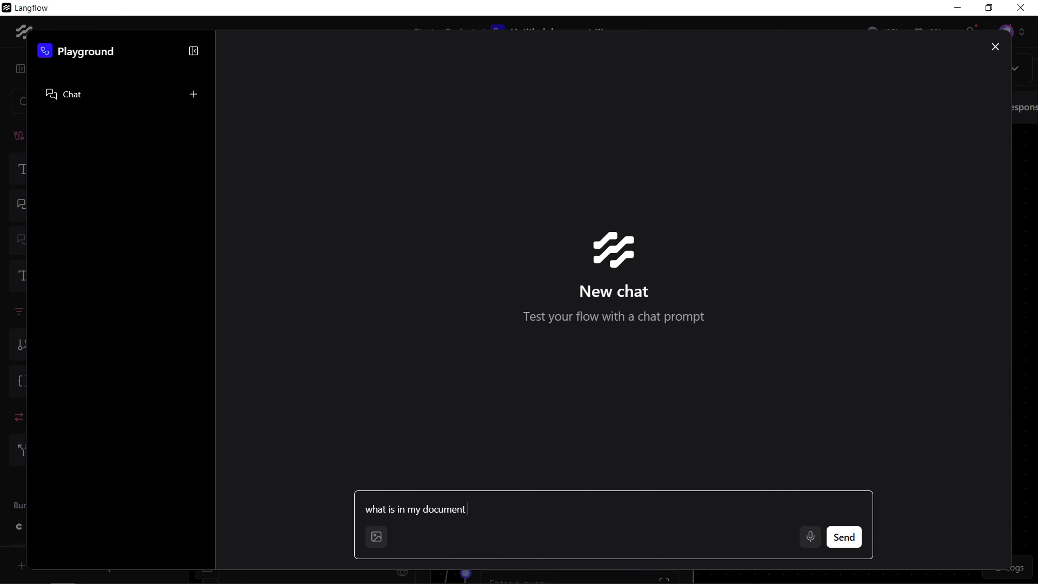
pyautogui.press('Return')
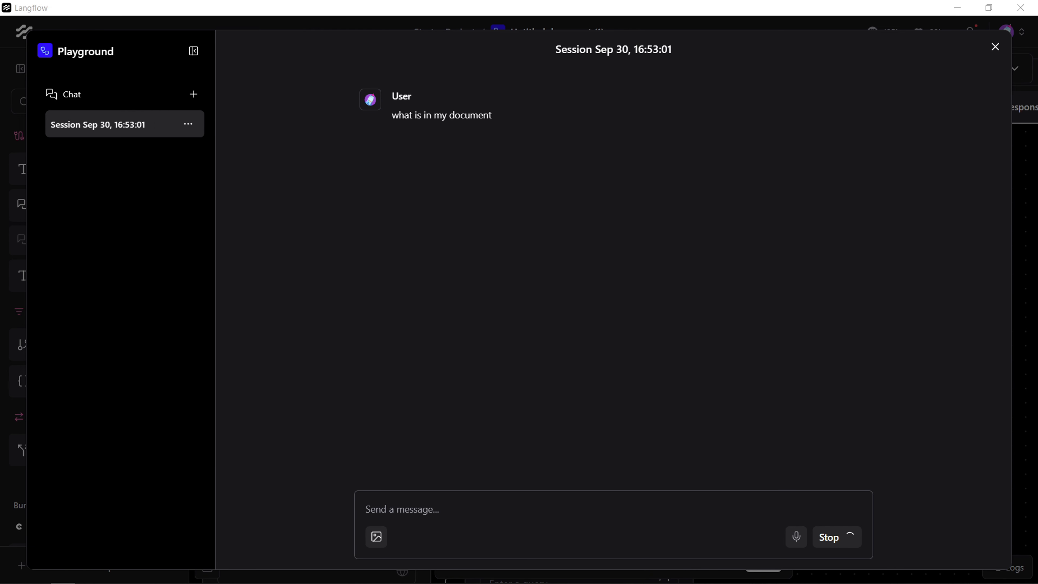